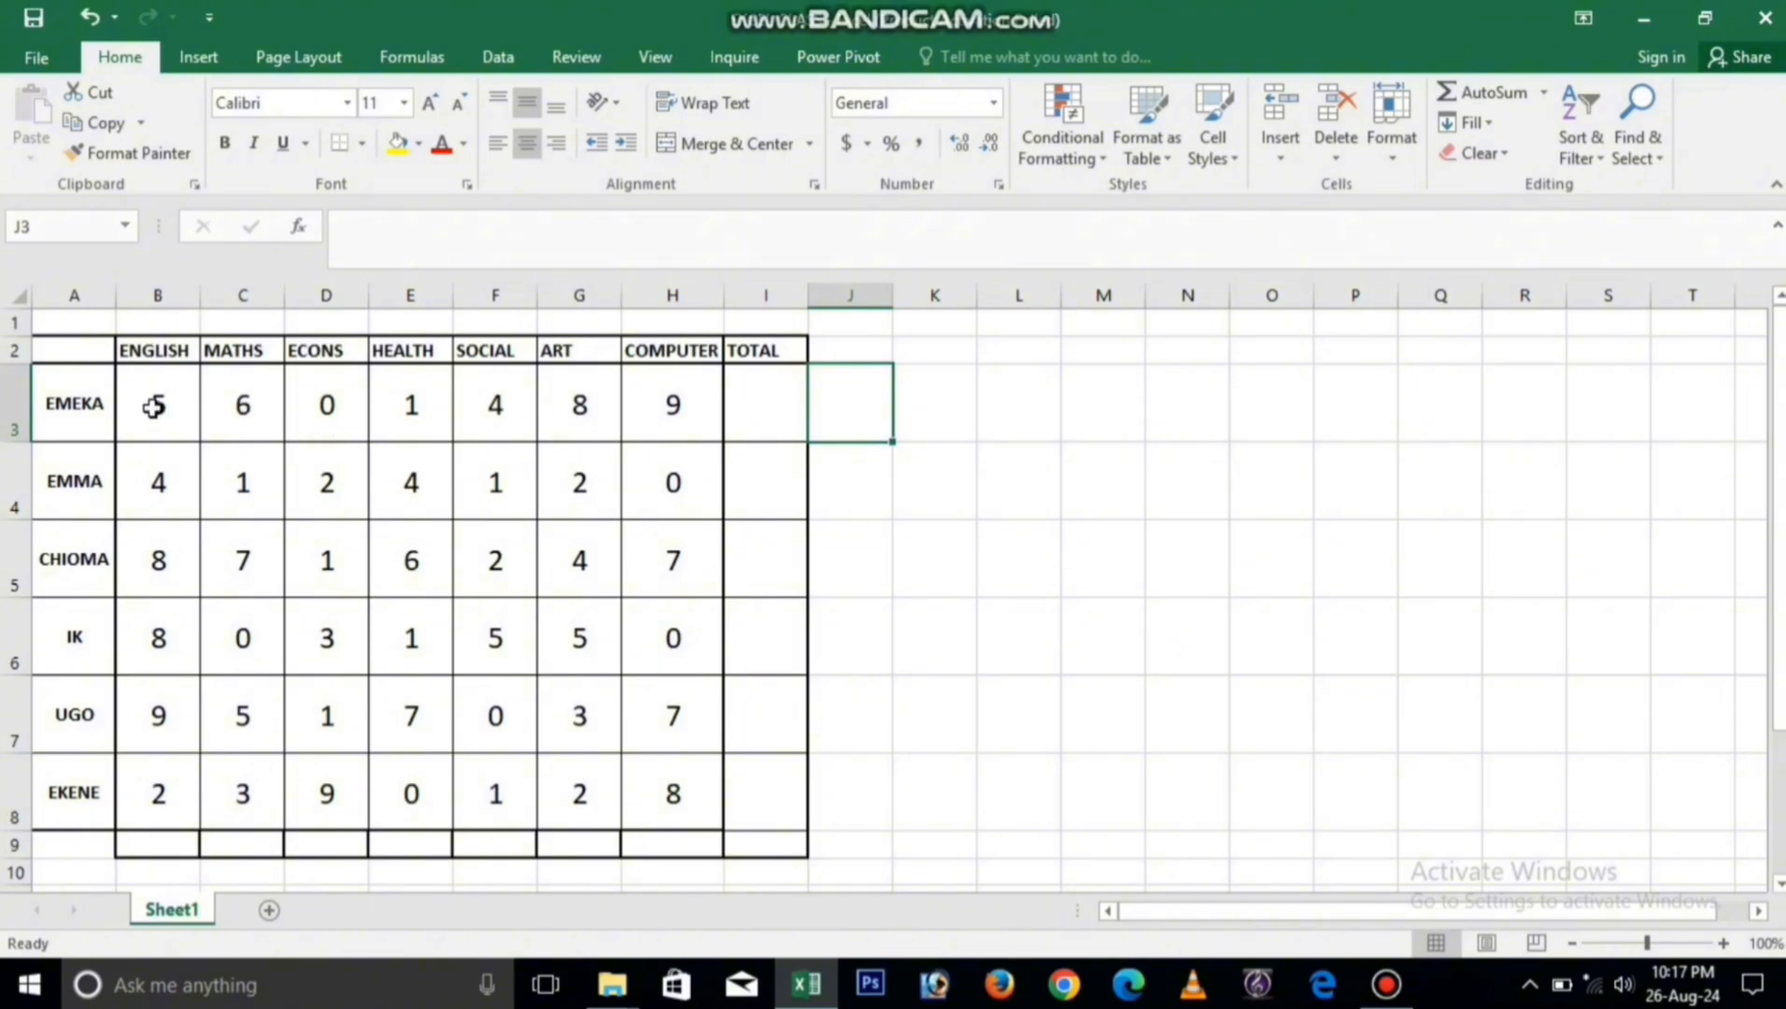
Step: Examine the subject scores in EMEKA's row and the ART column of the table
click(152, 406)
click(247, 406)
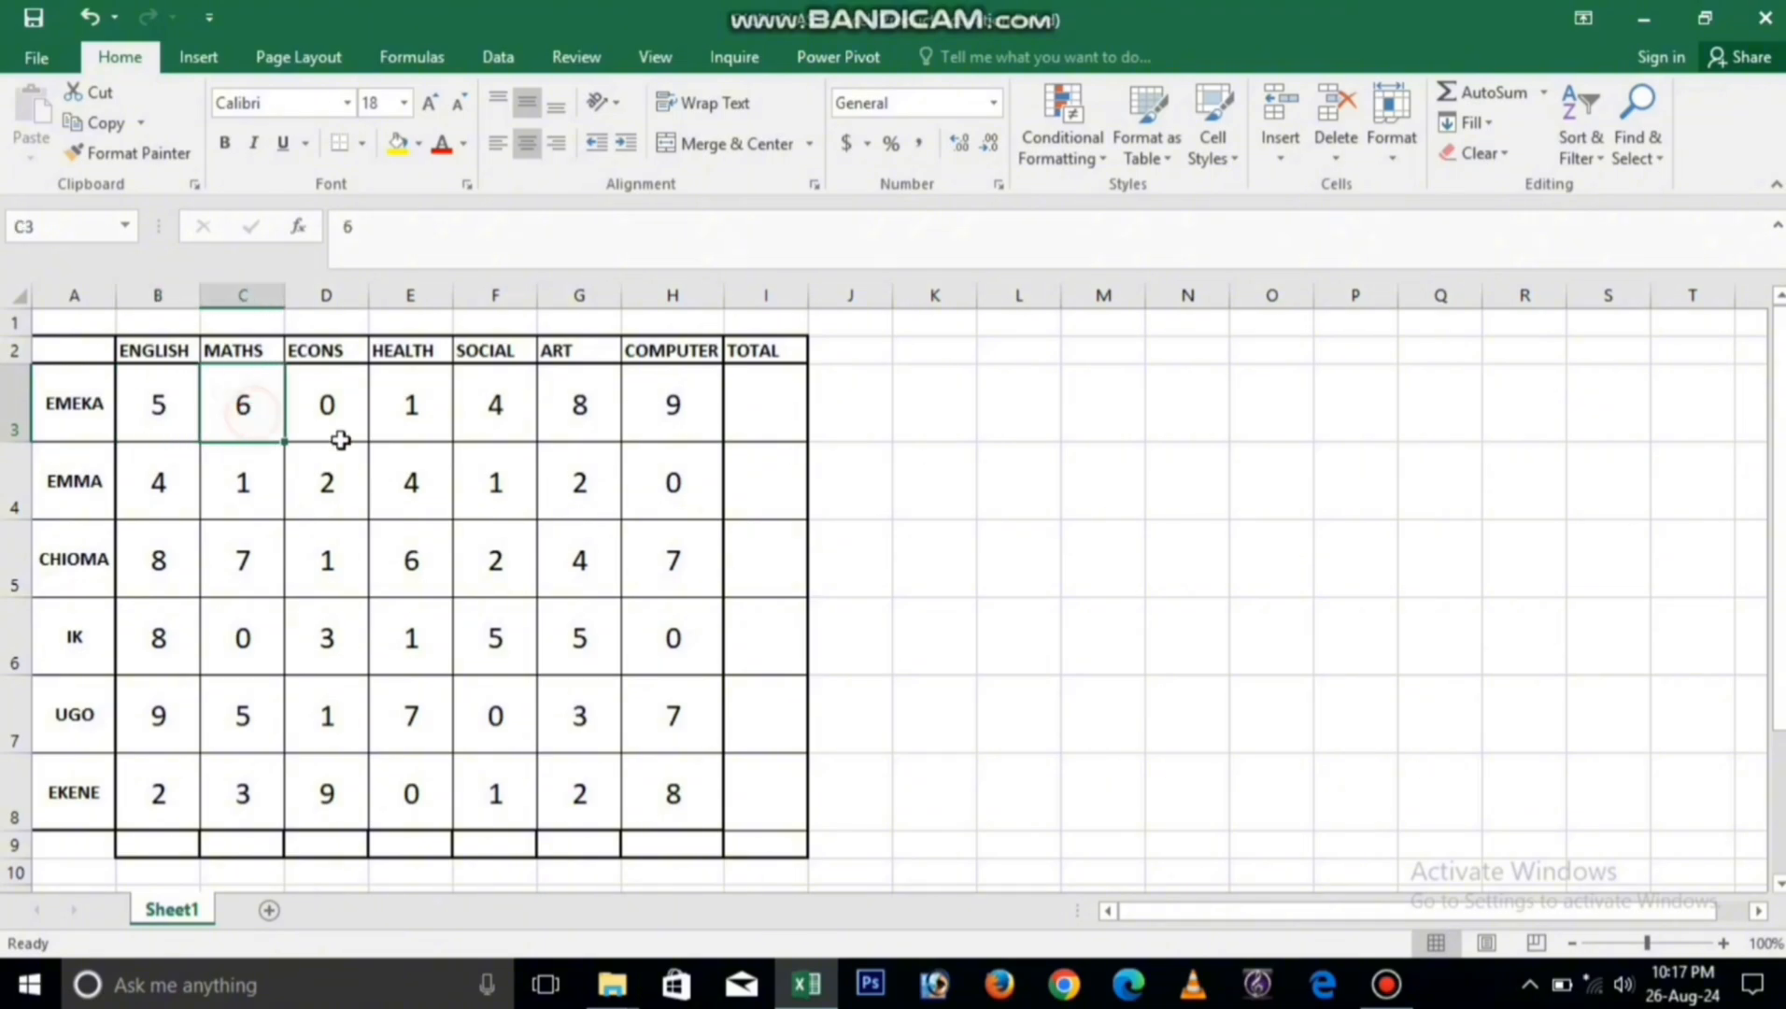
click(334, 409)
click(414, 403)
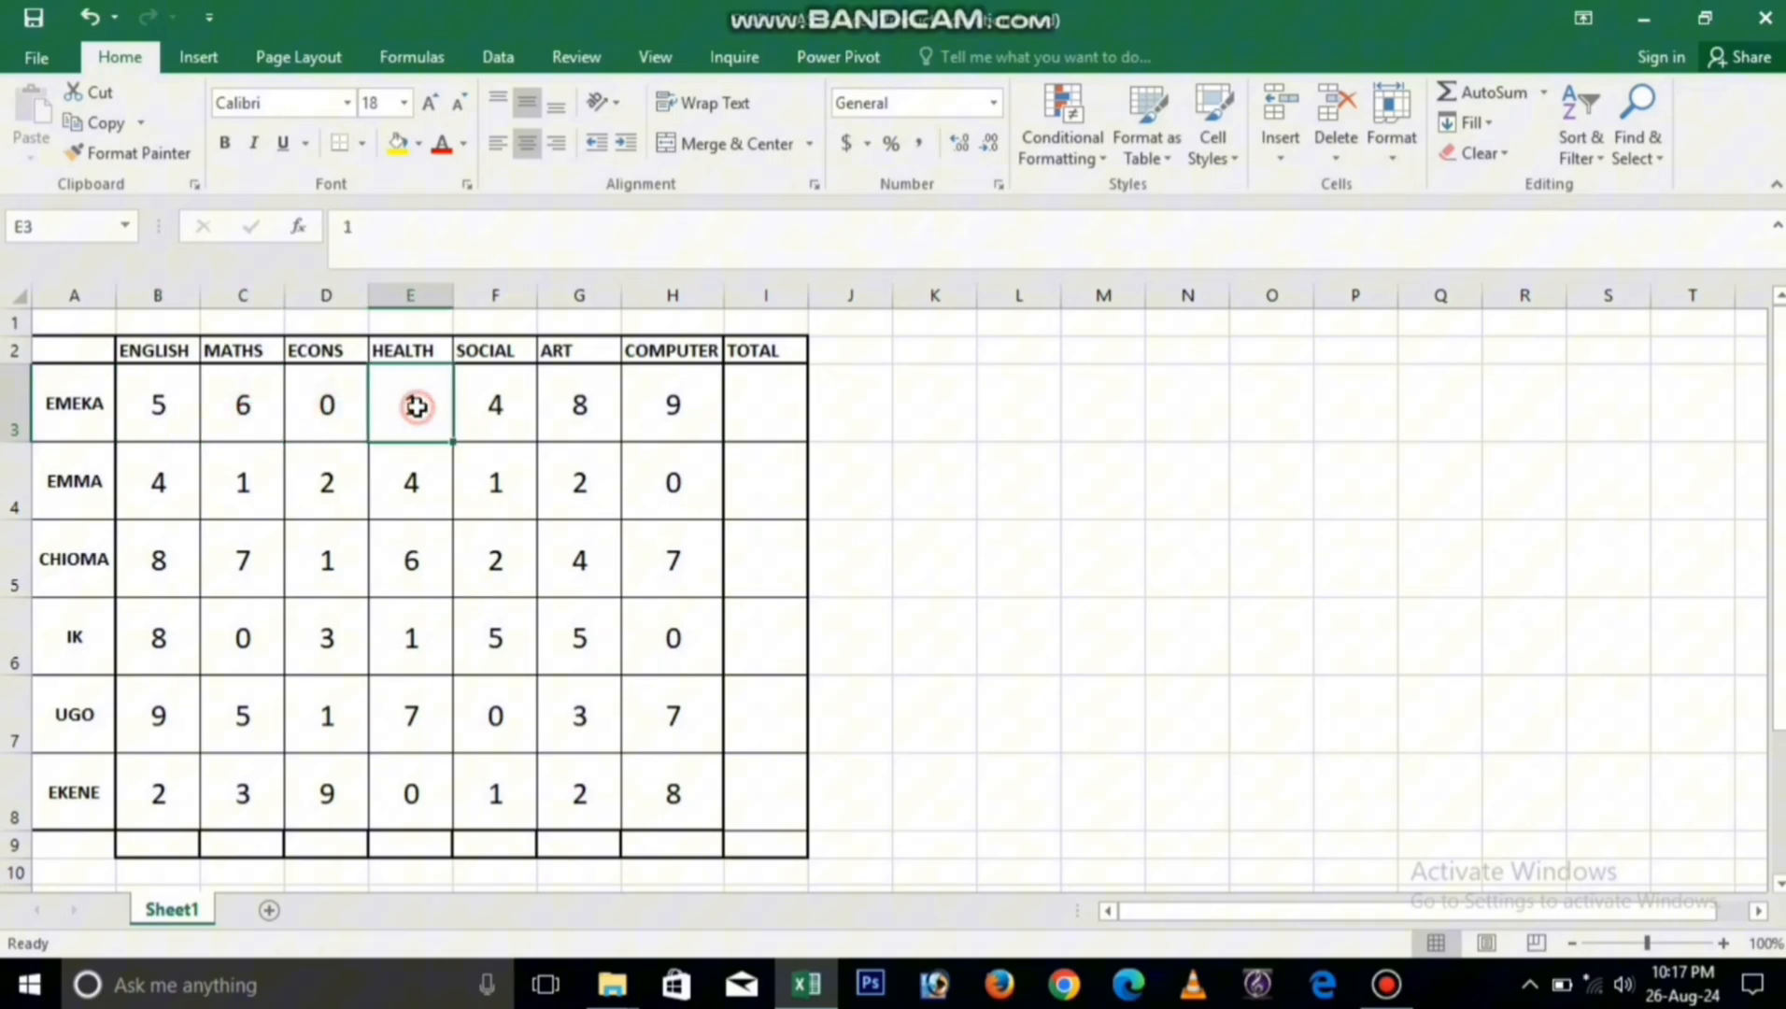
click(510, 406)
click(572, 405)
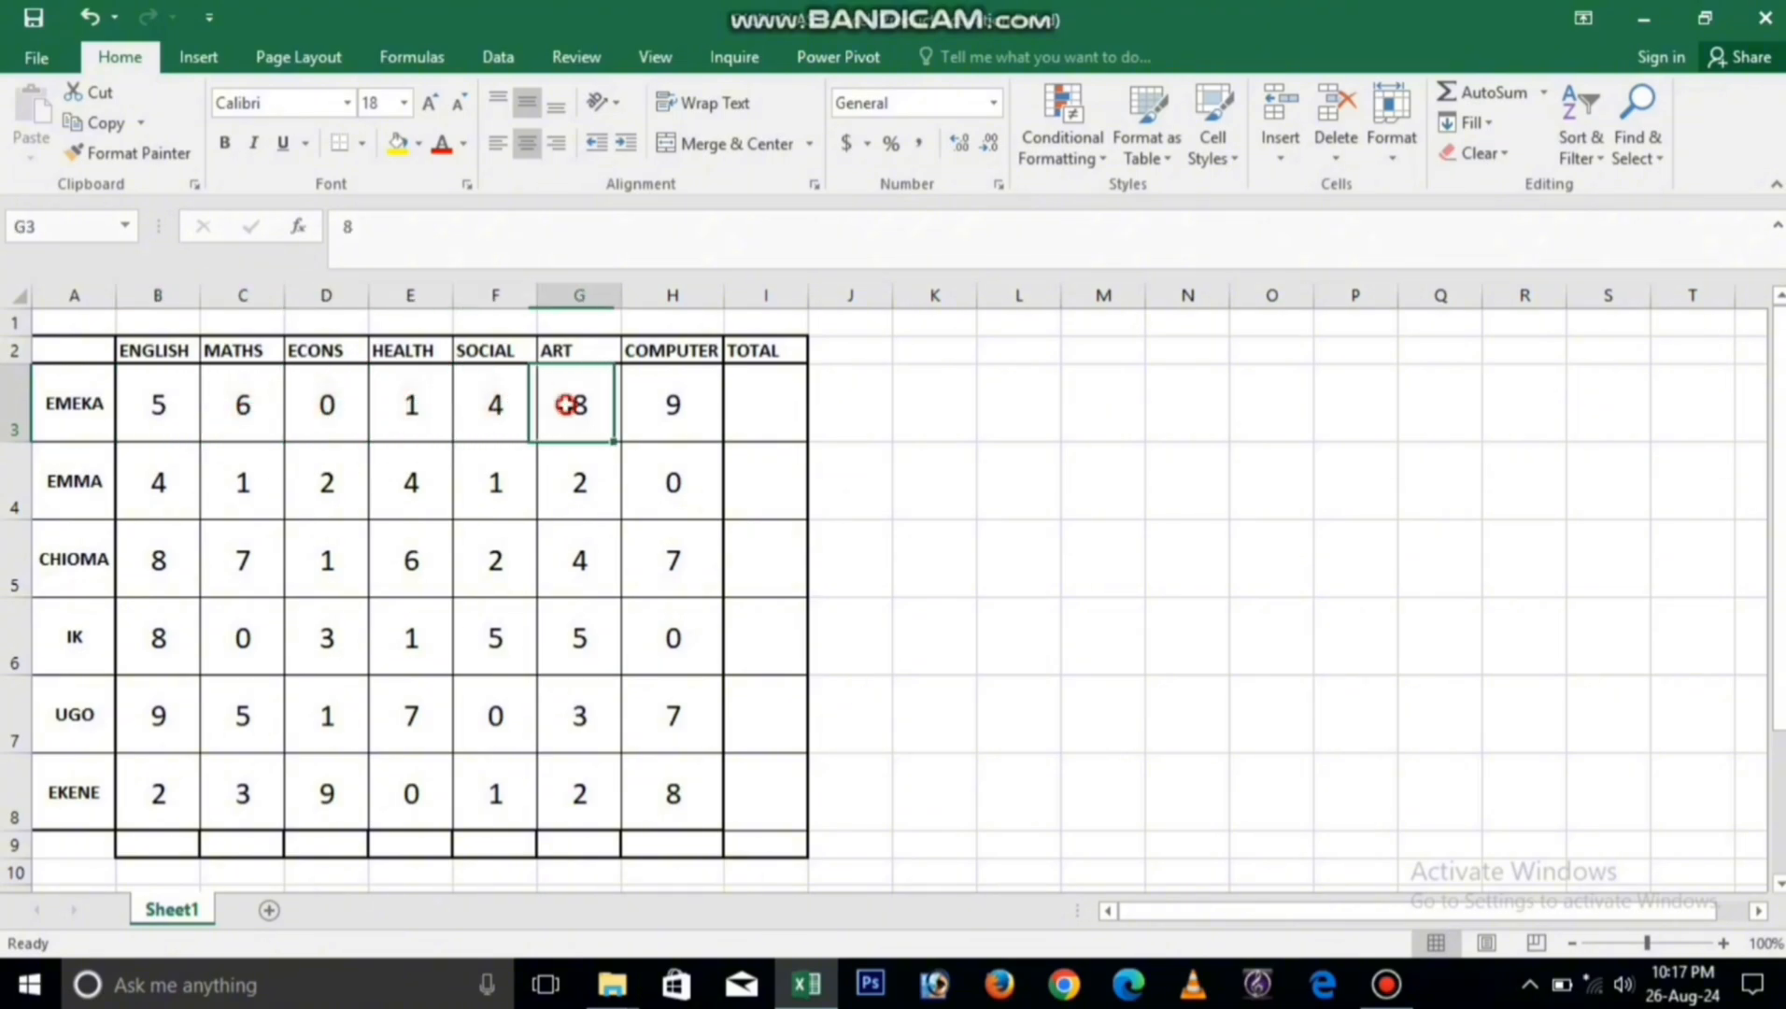
click(580, 293)
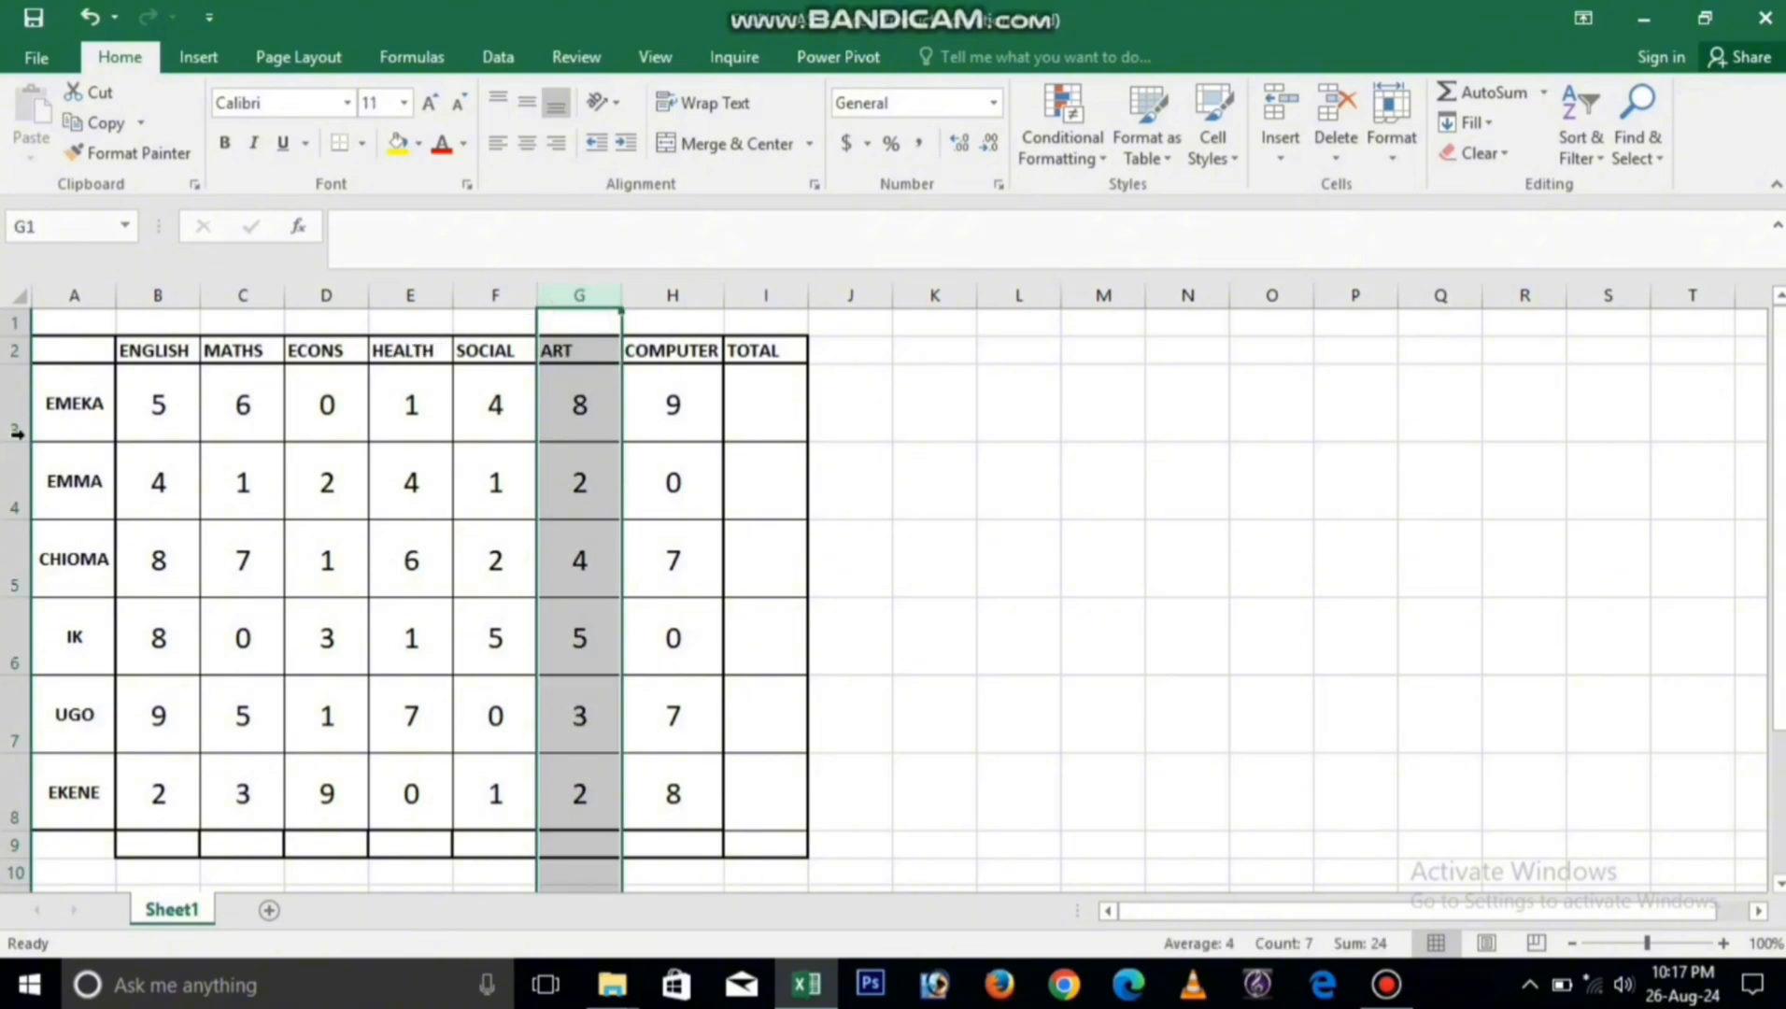
click(13, 415)
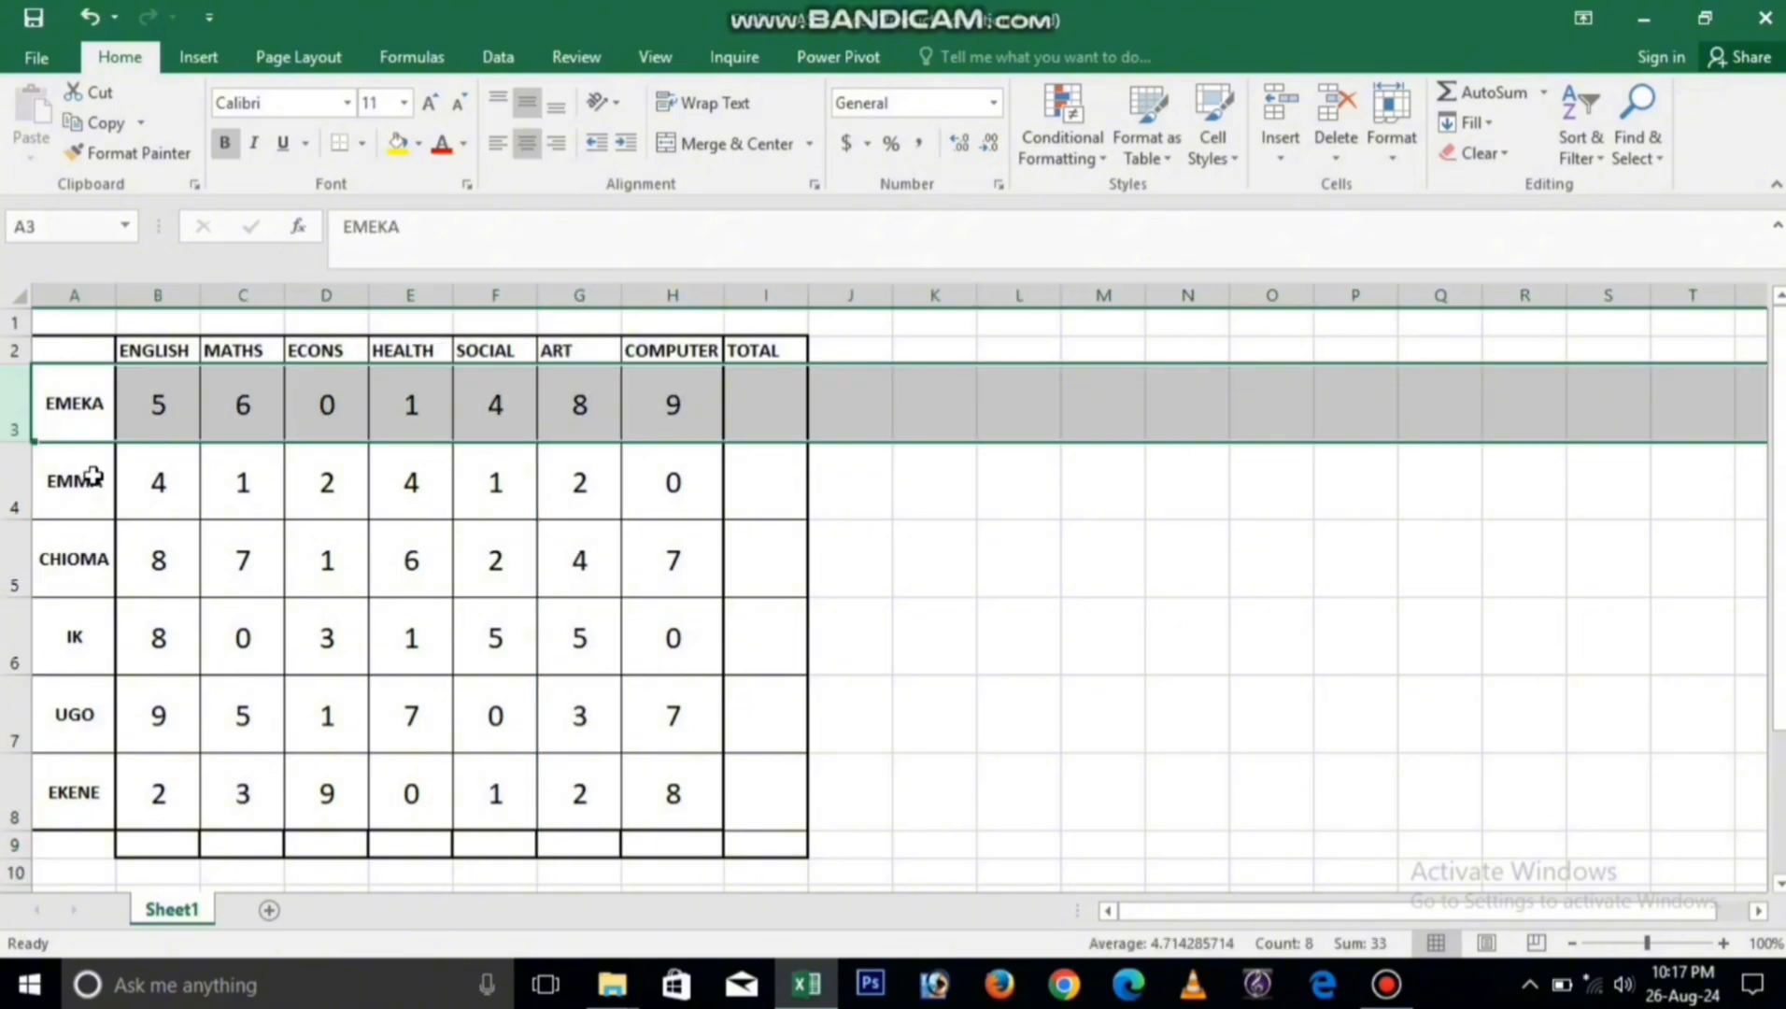
click(159, 410)
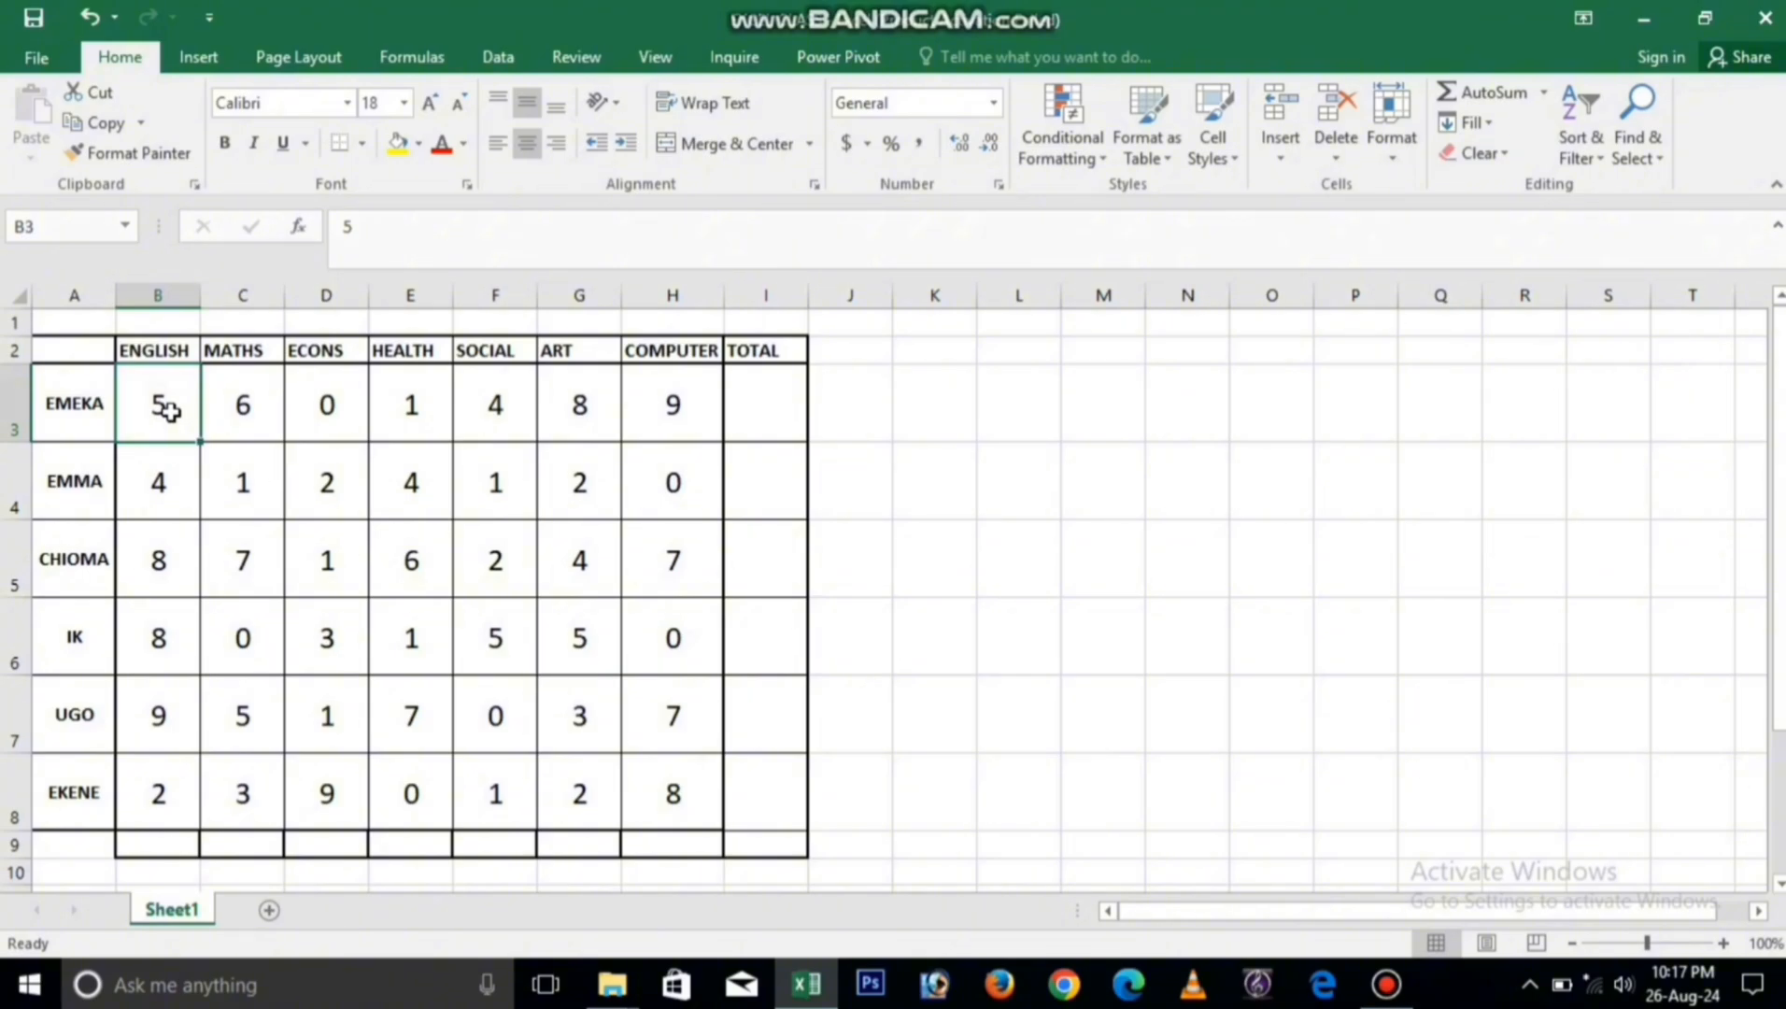
Step: Examine the ENGLISH column and EMEKA's row of scores again
click(160, 294)
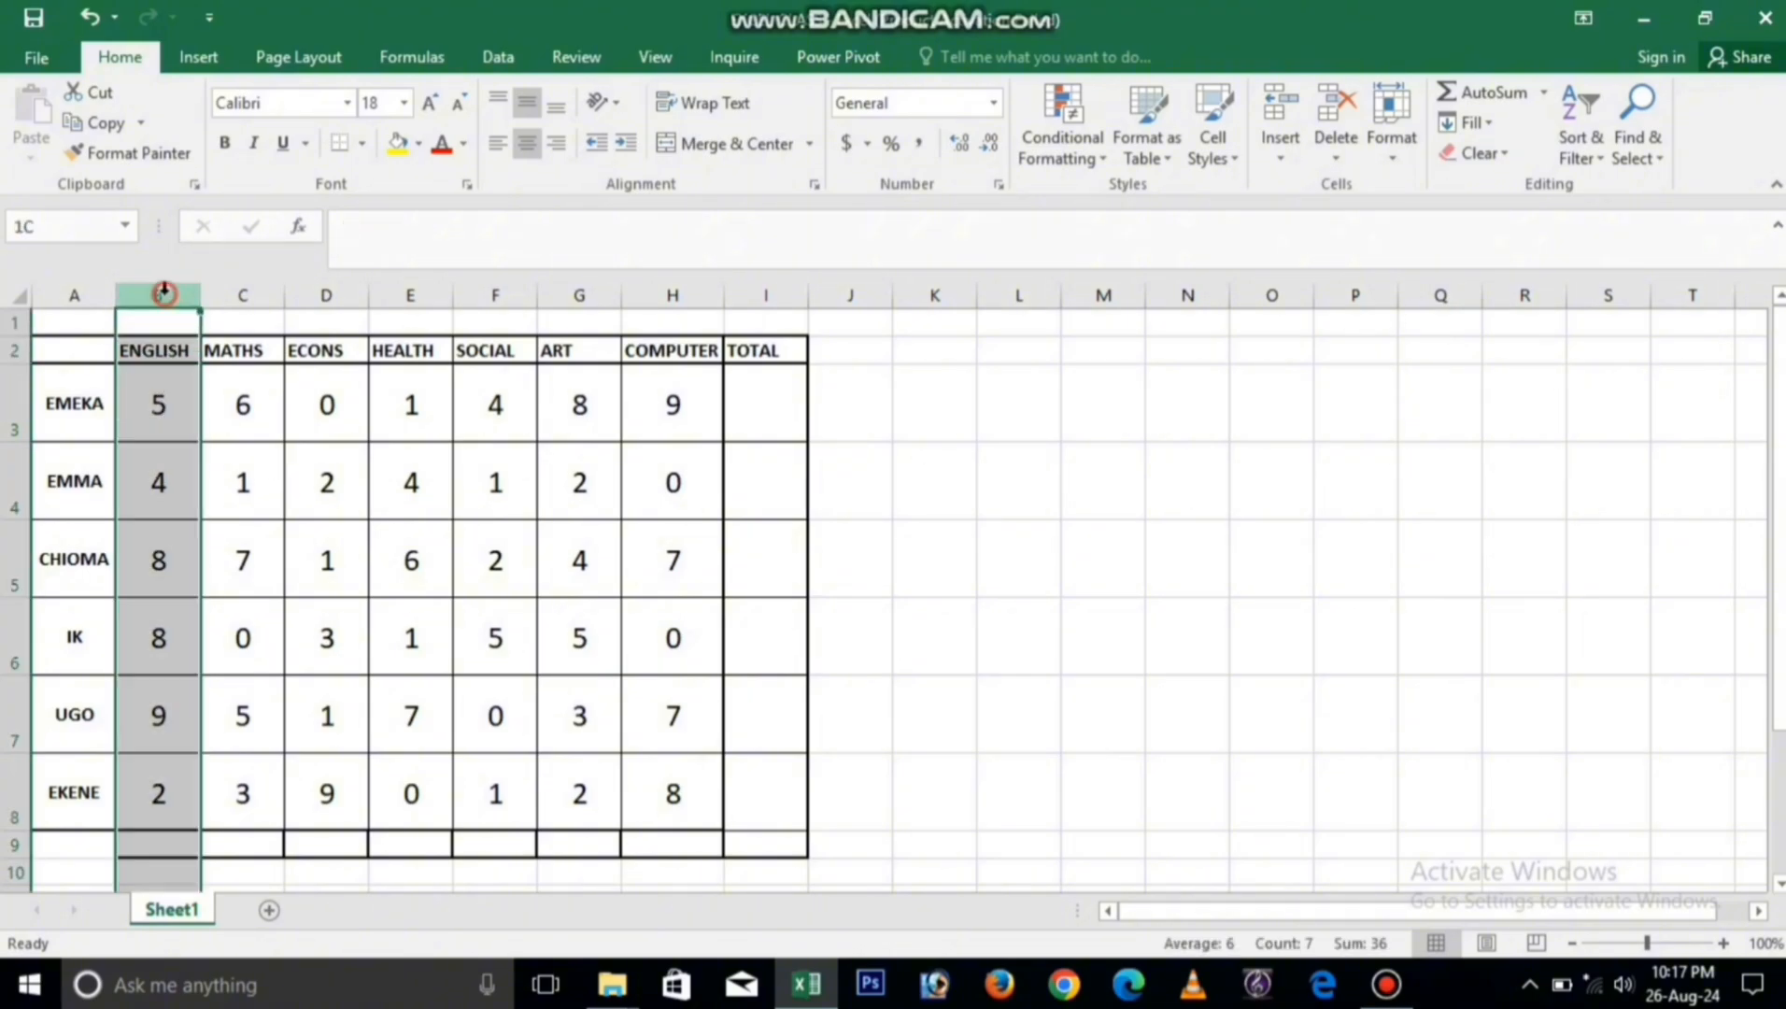
click(8, 408)
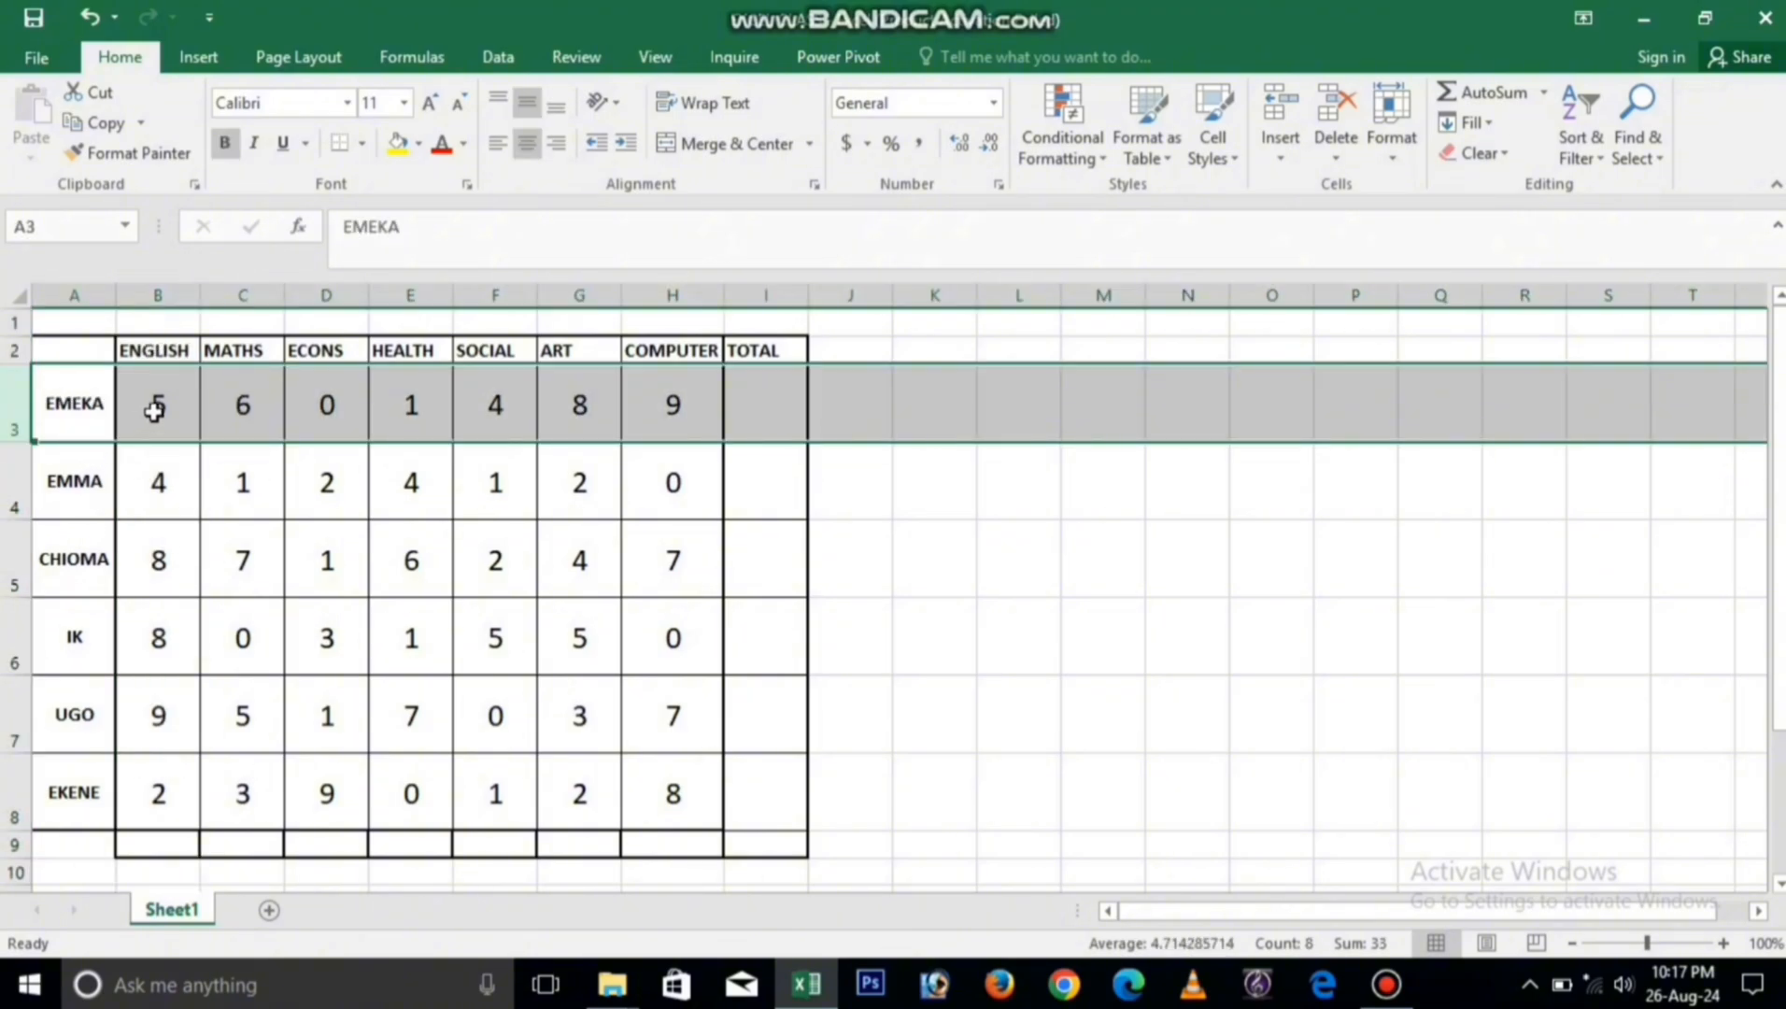
click(154, 410)
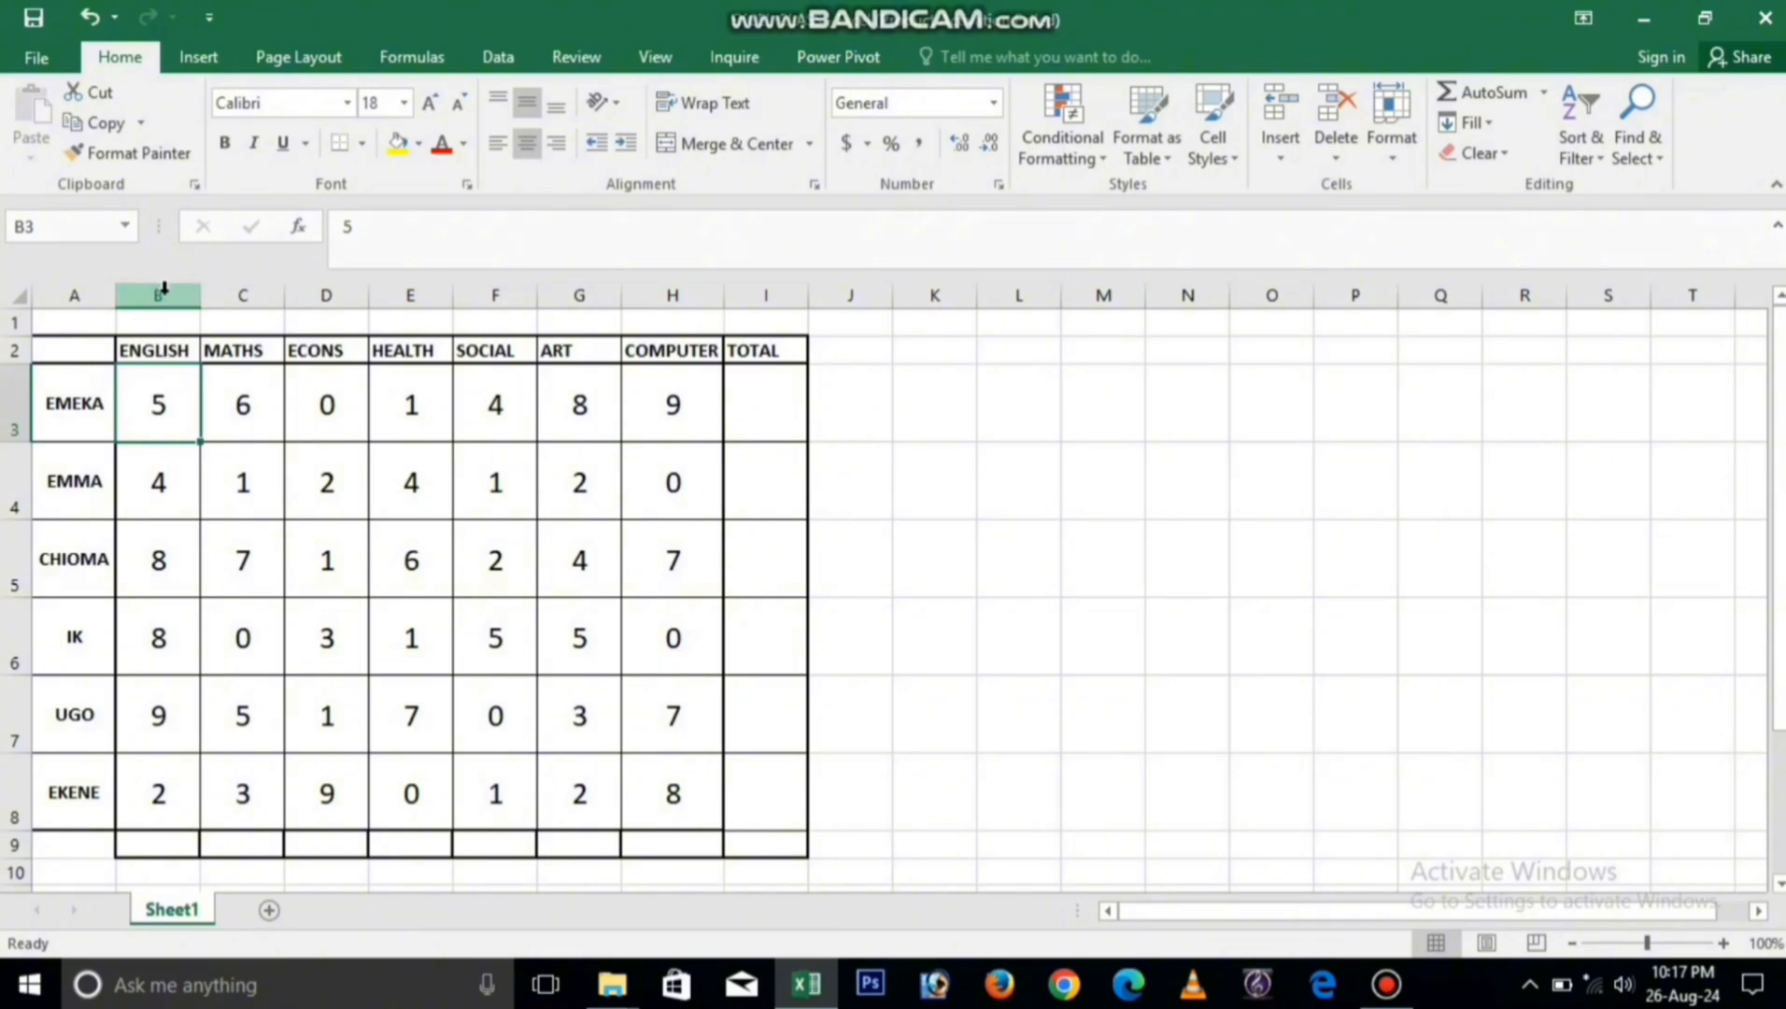
click(164, 402)
click(8, 405)
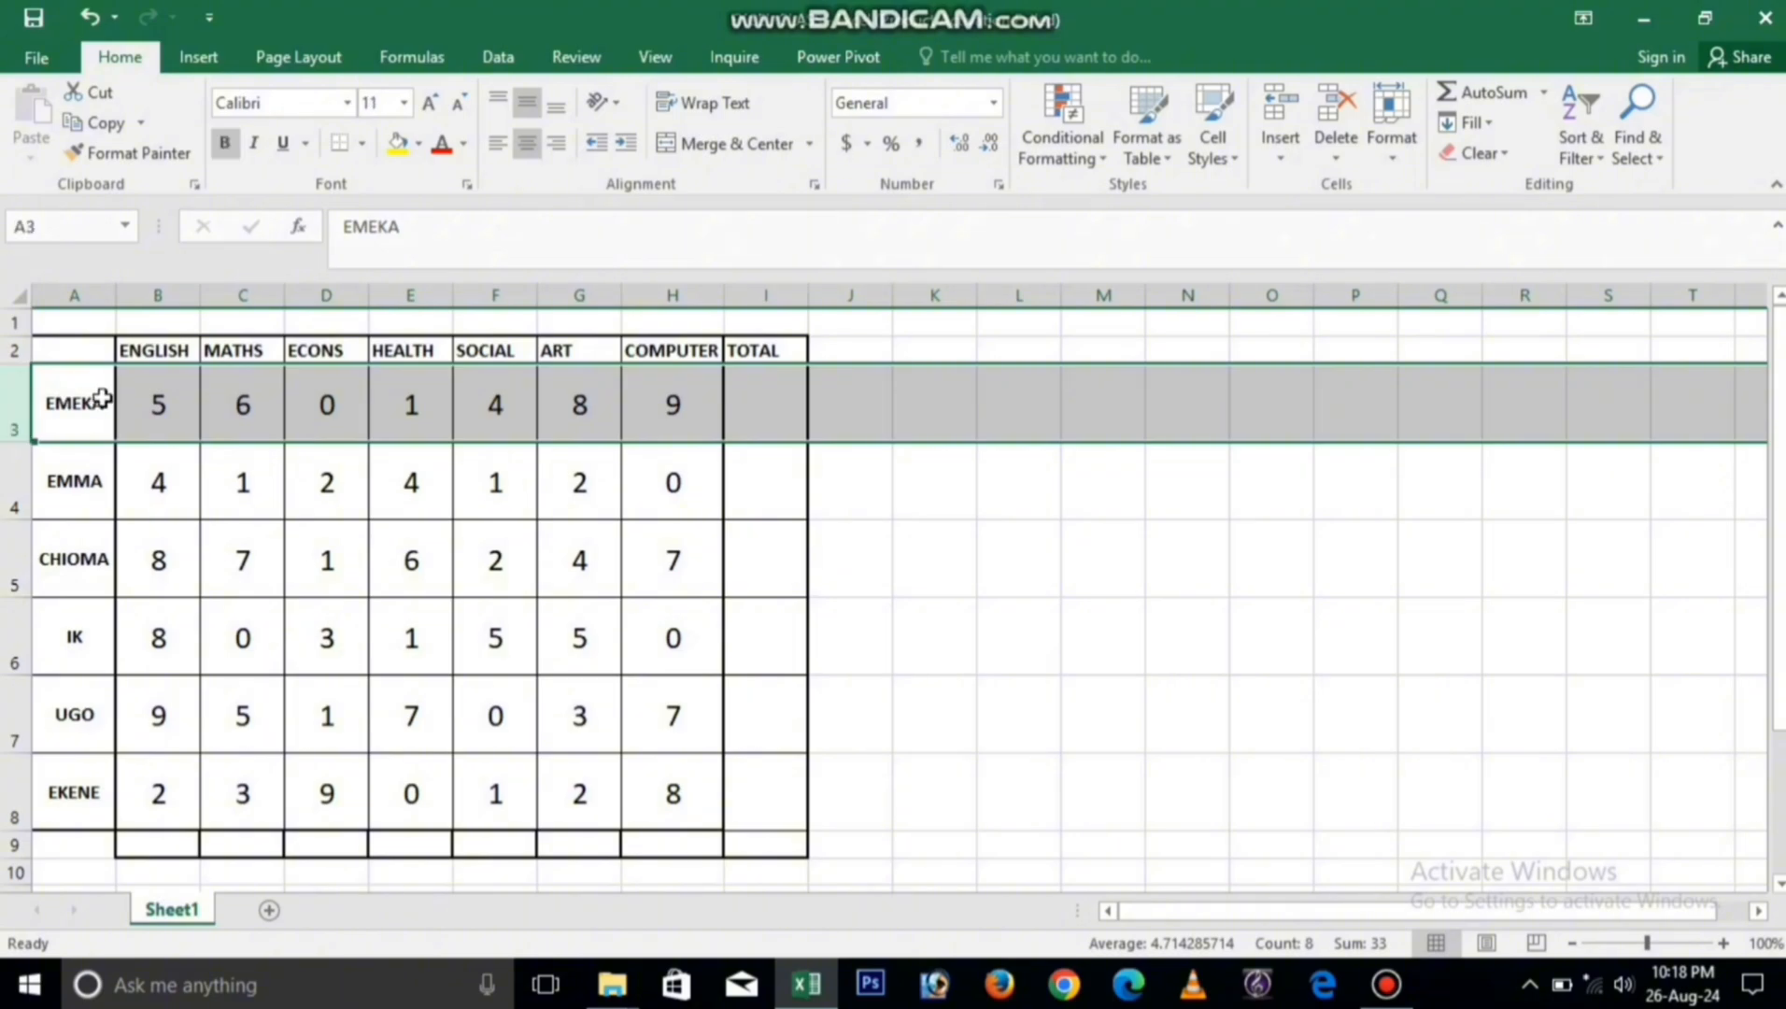
click(156, 404)
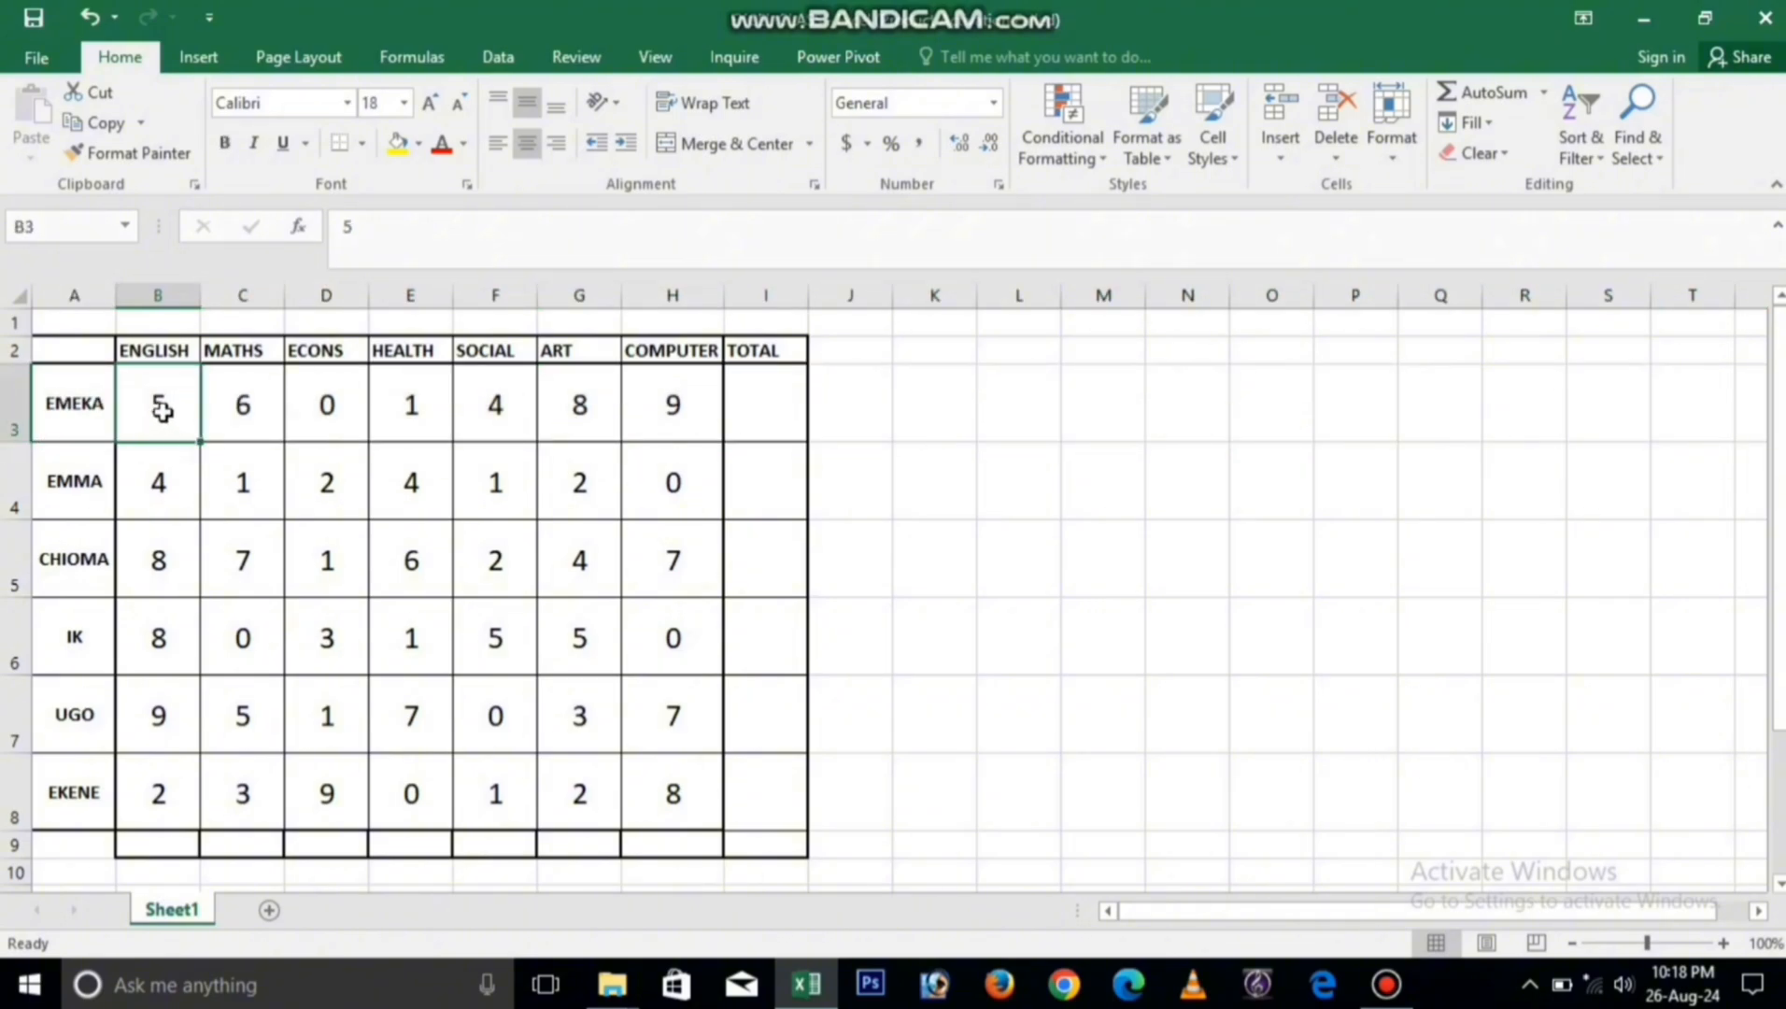
click(249, 407)
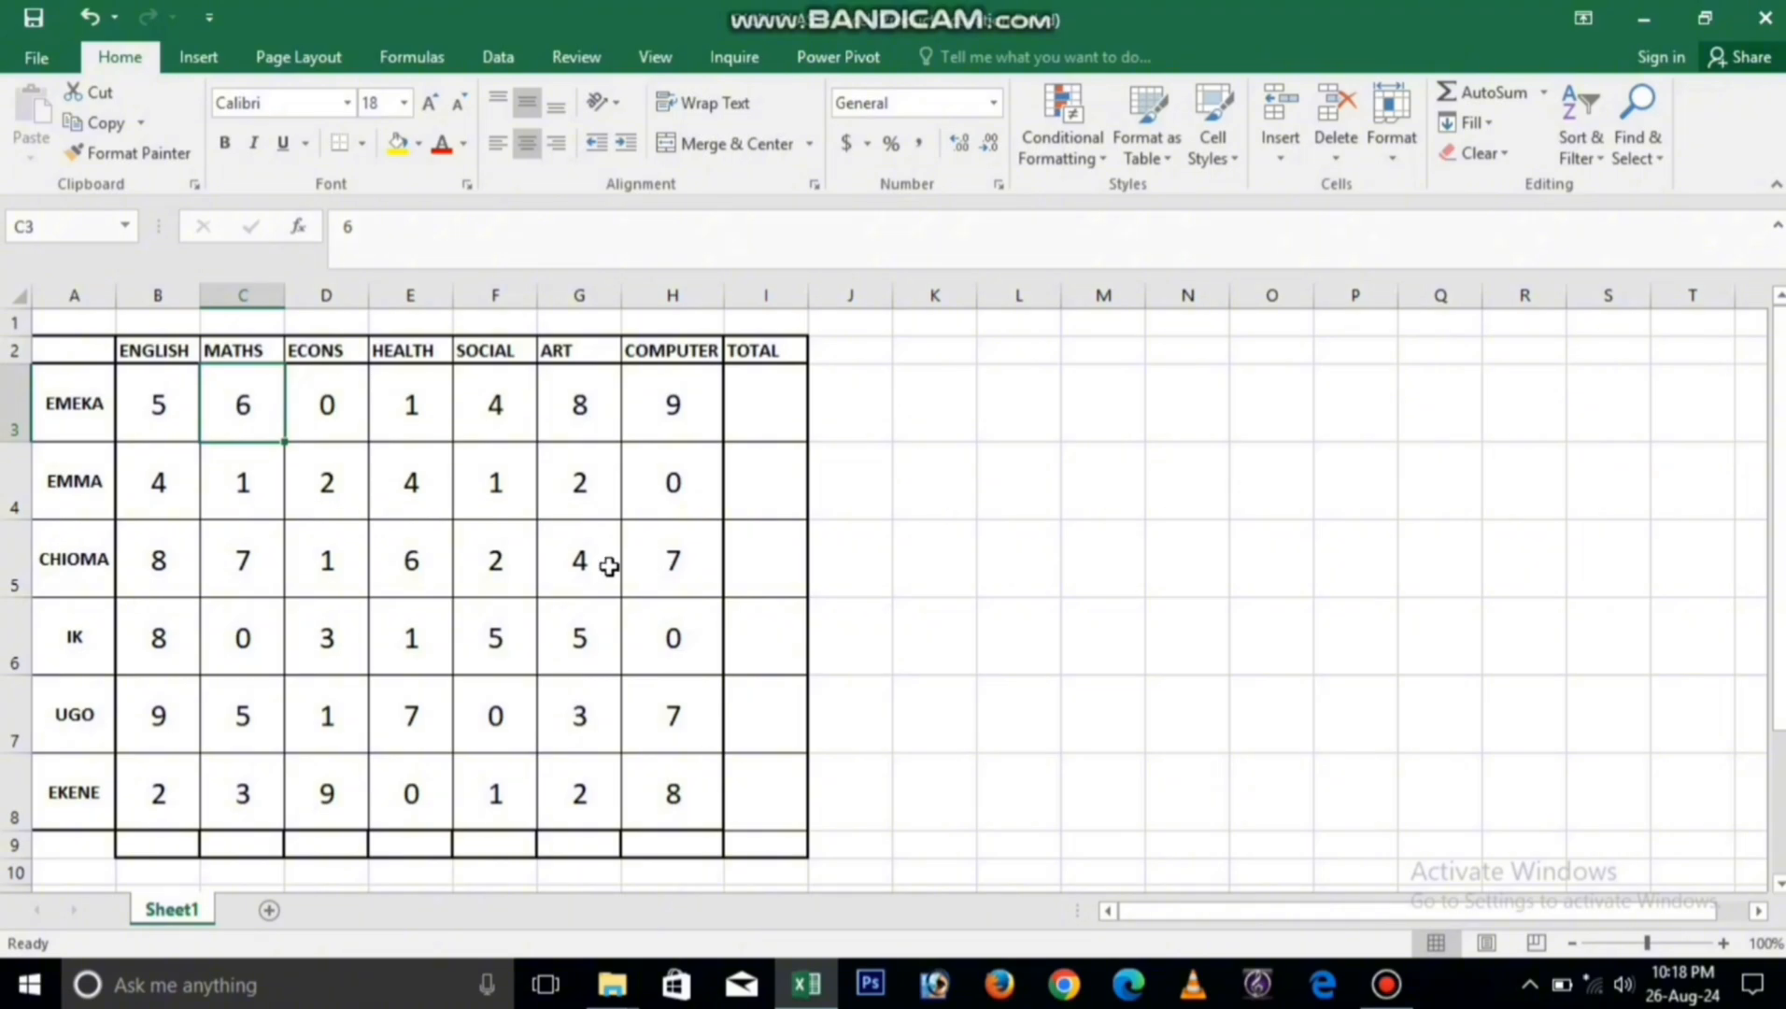
Step: Enter the formula =SUM(B3:H3) in EMEKA's TOTAL cell I3
click(771, 412)
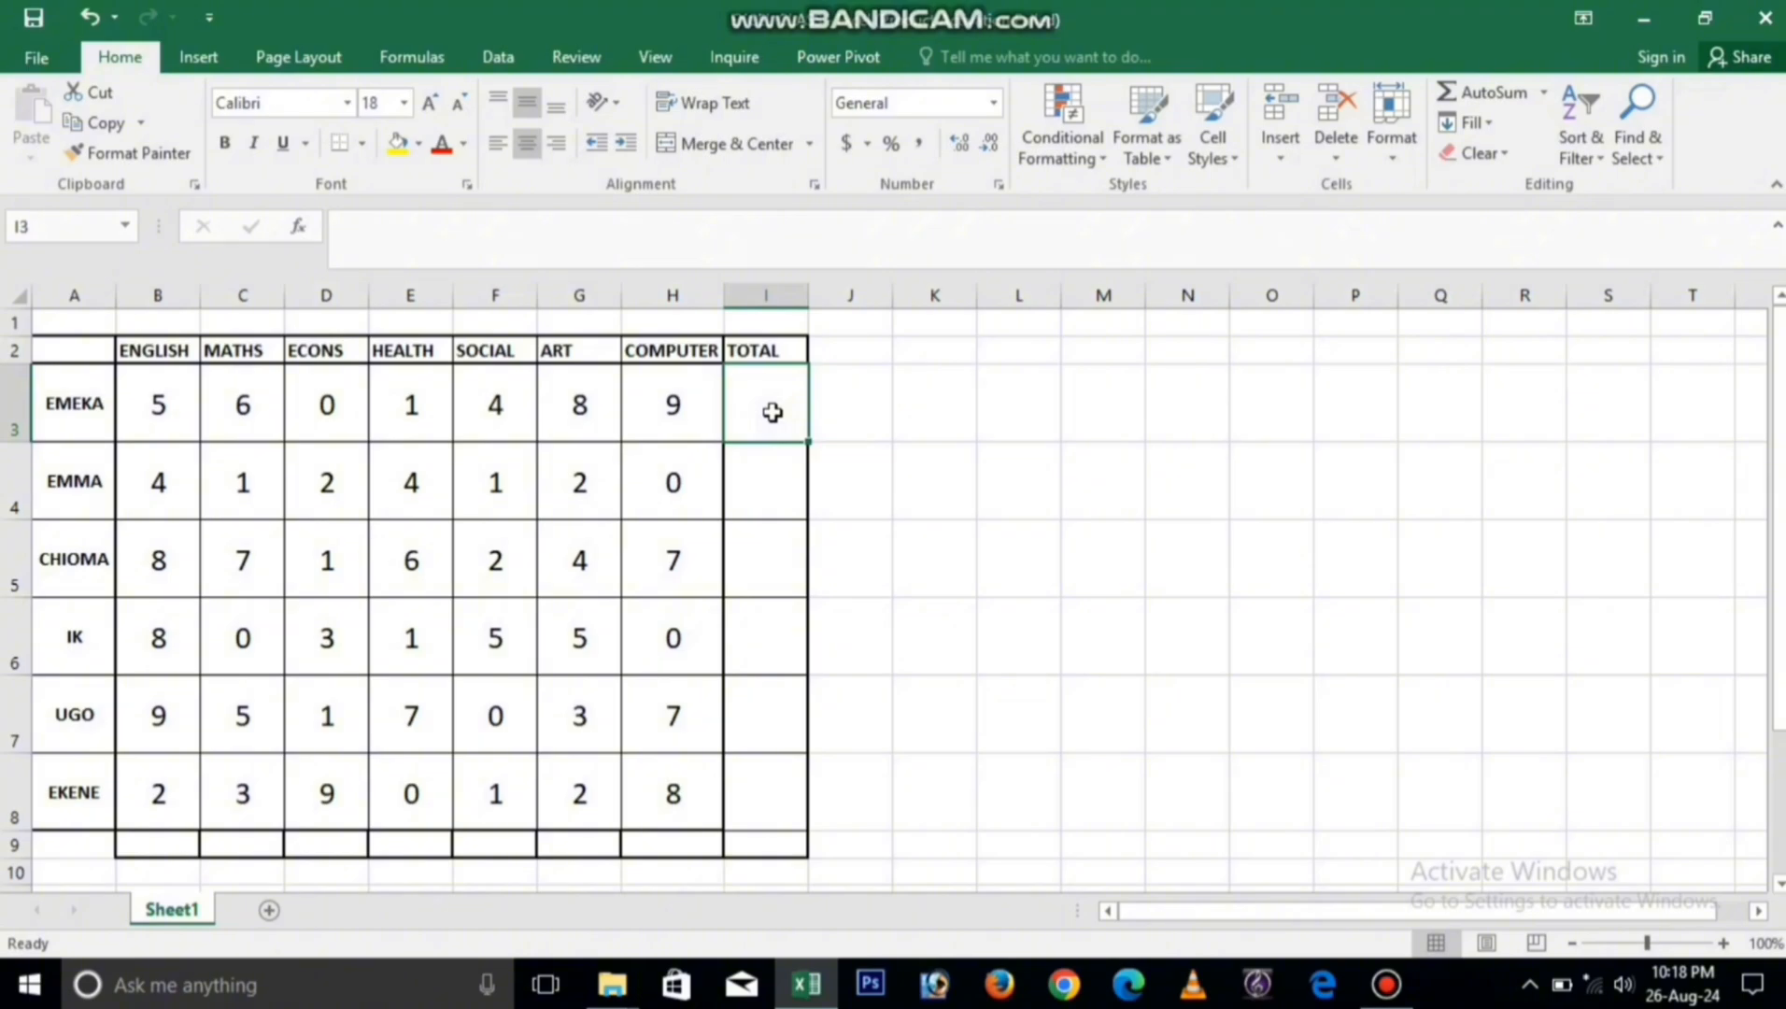
text(=)
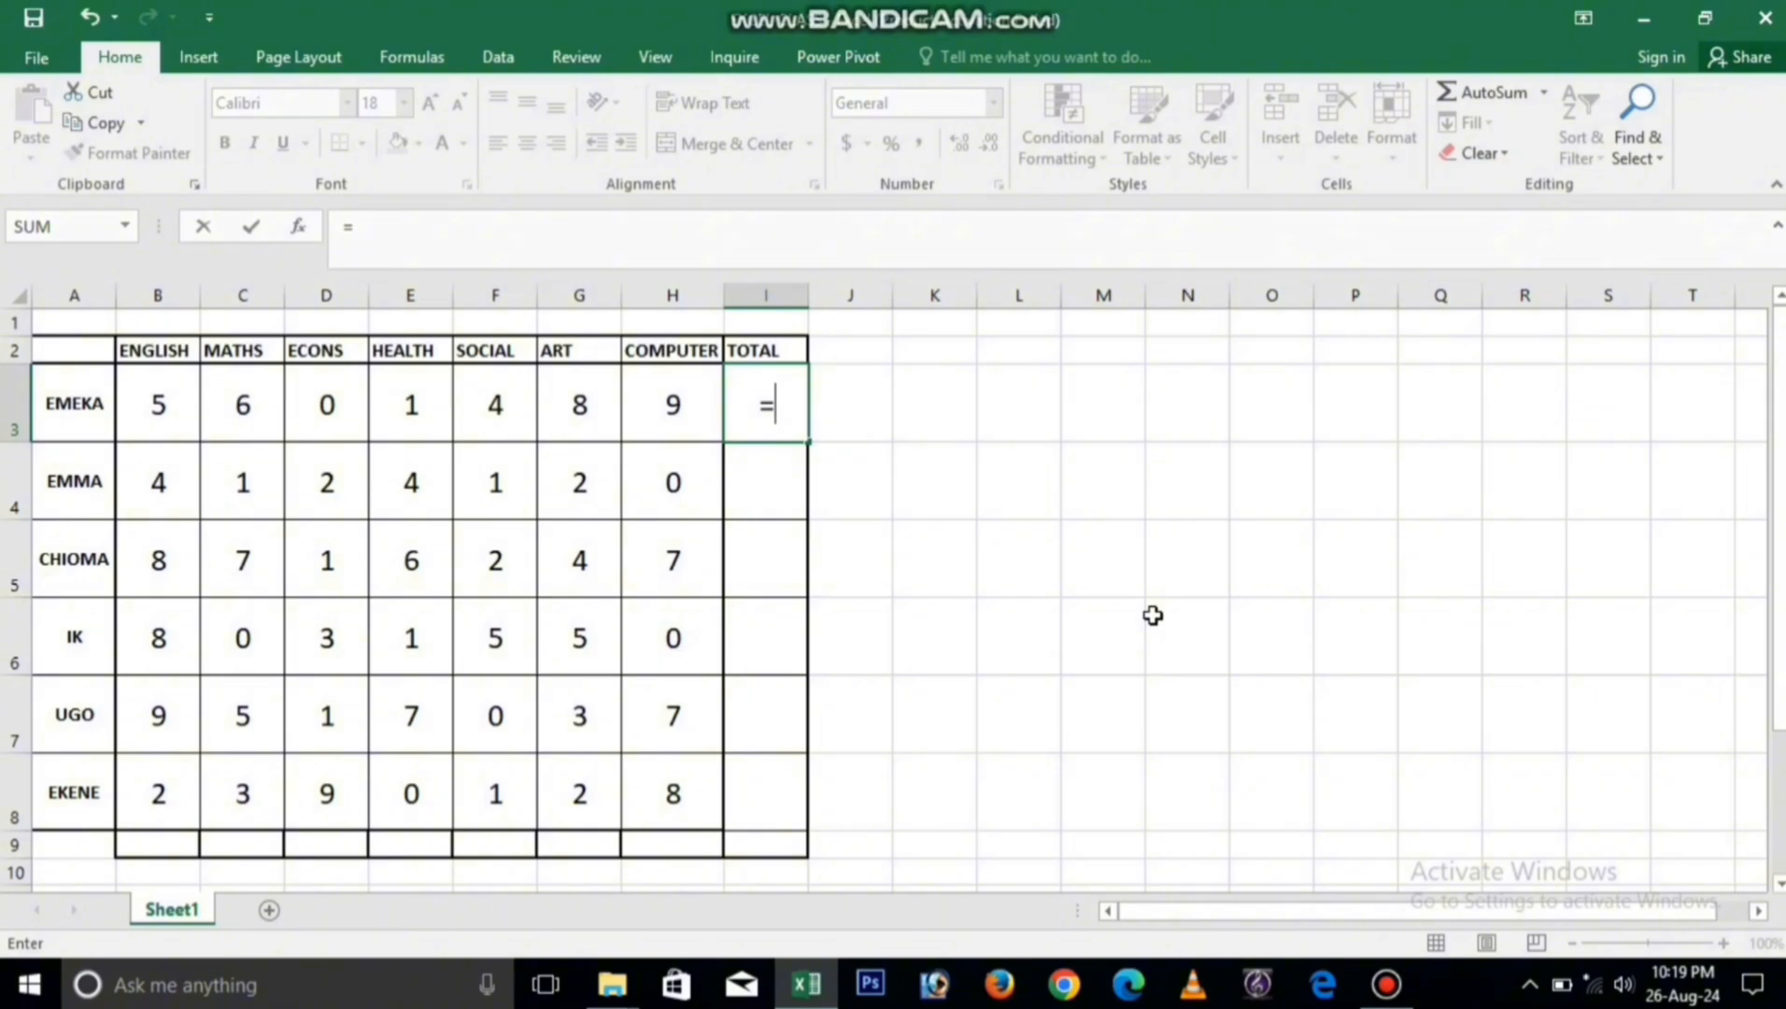
text(SU)
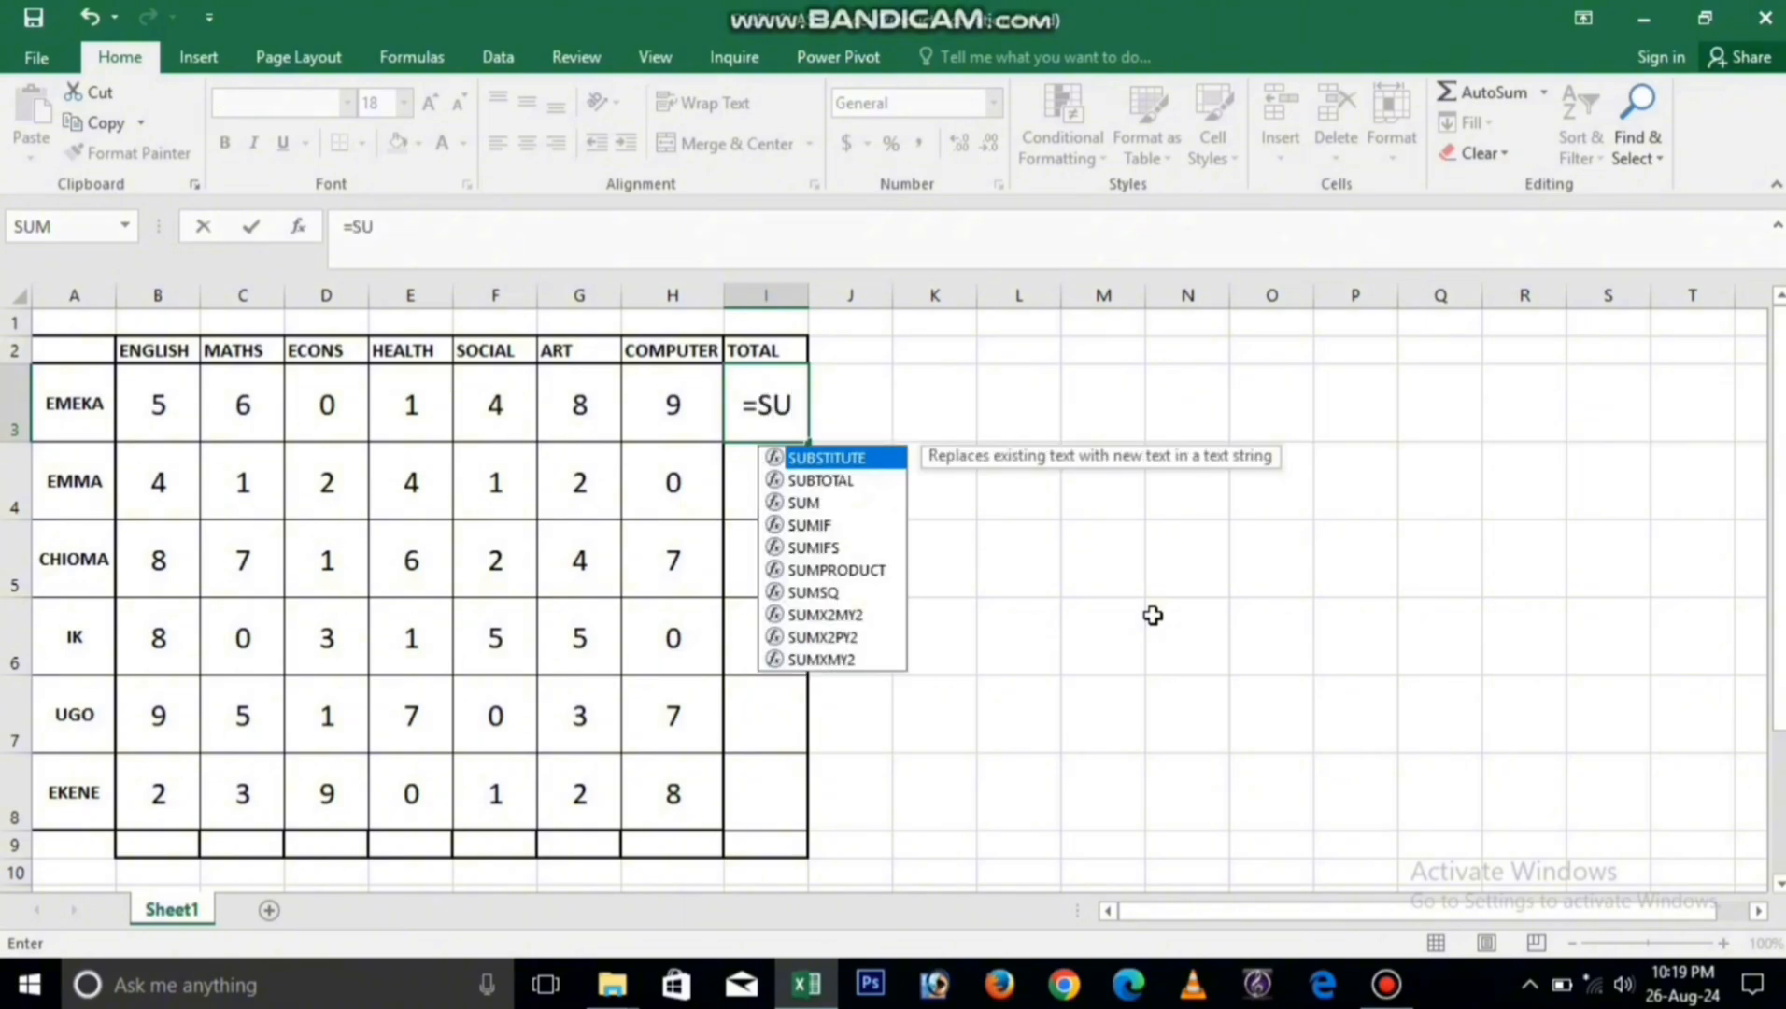
text(M)
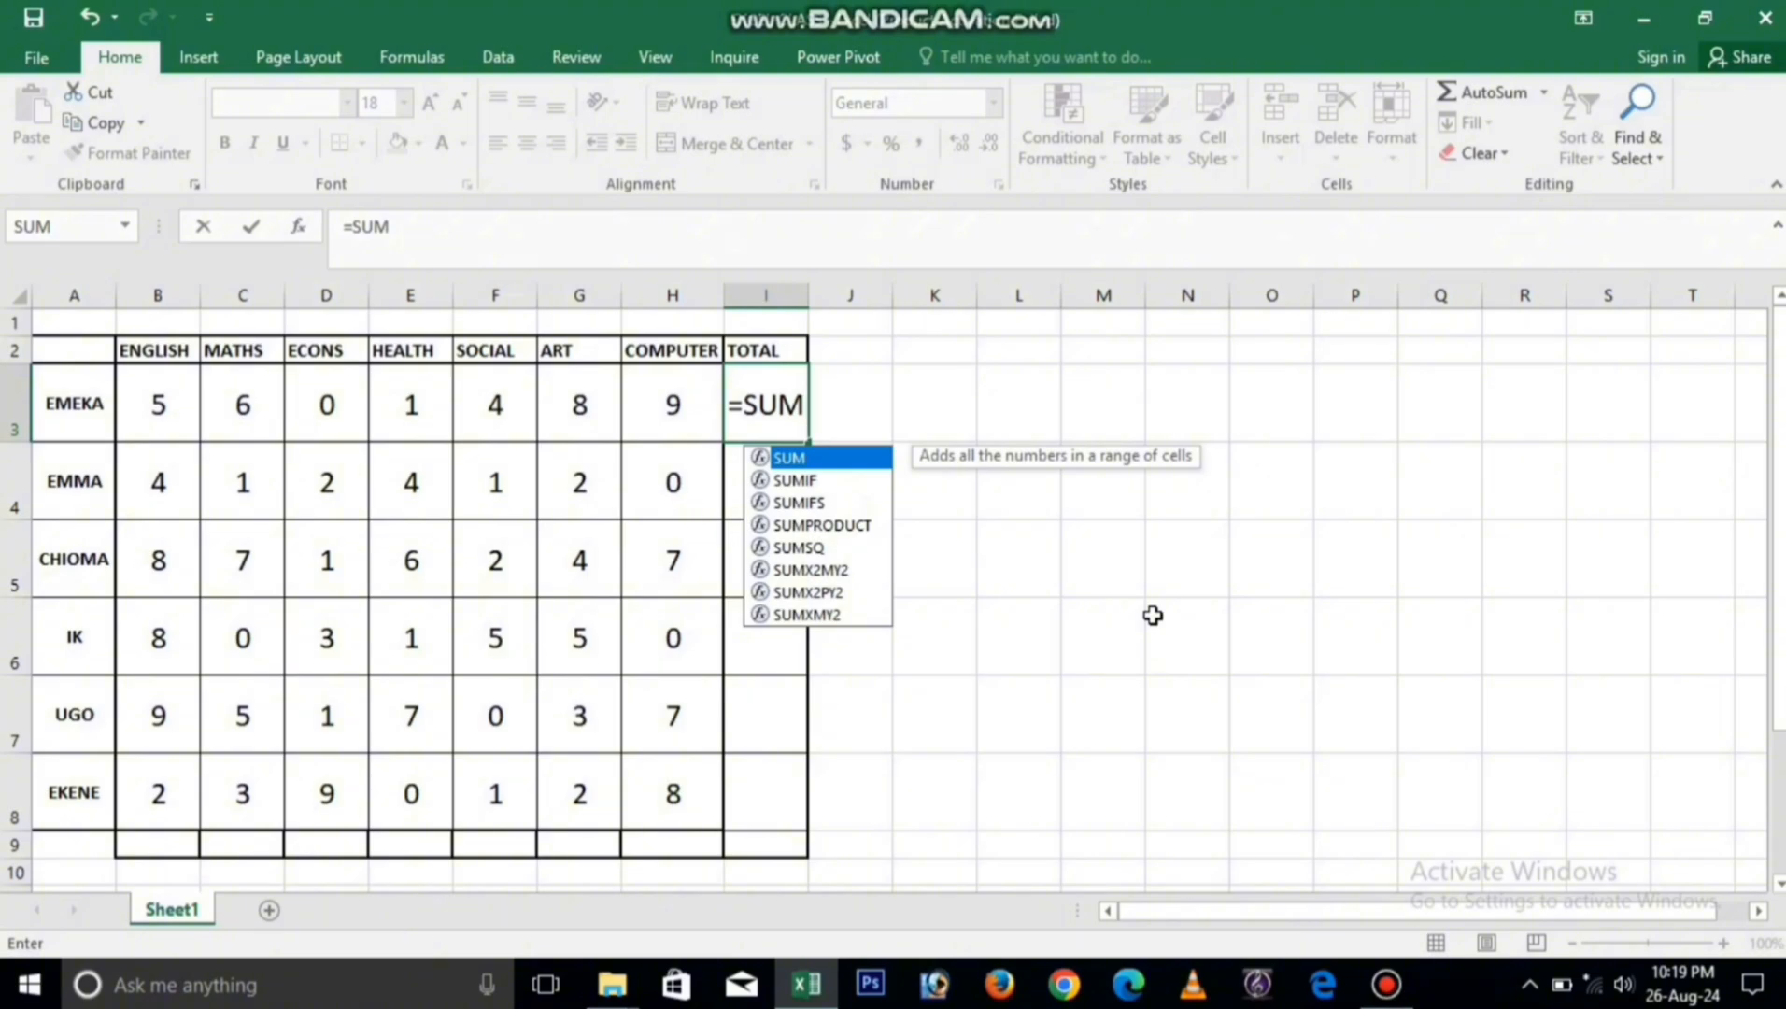
text(()
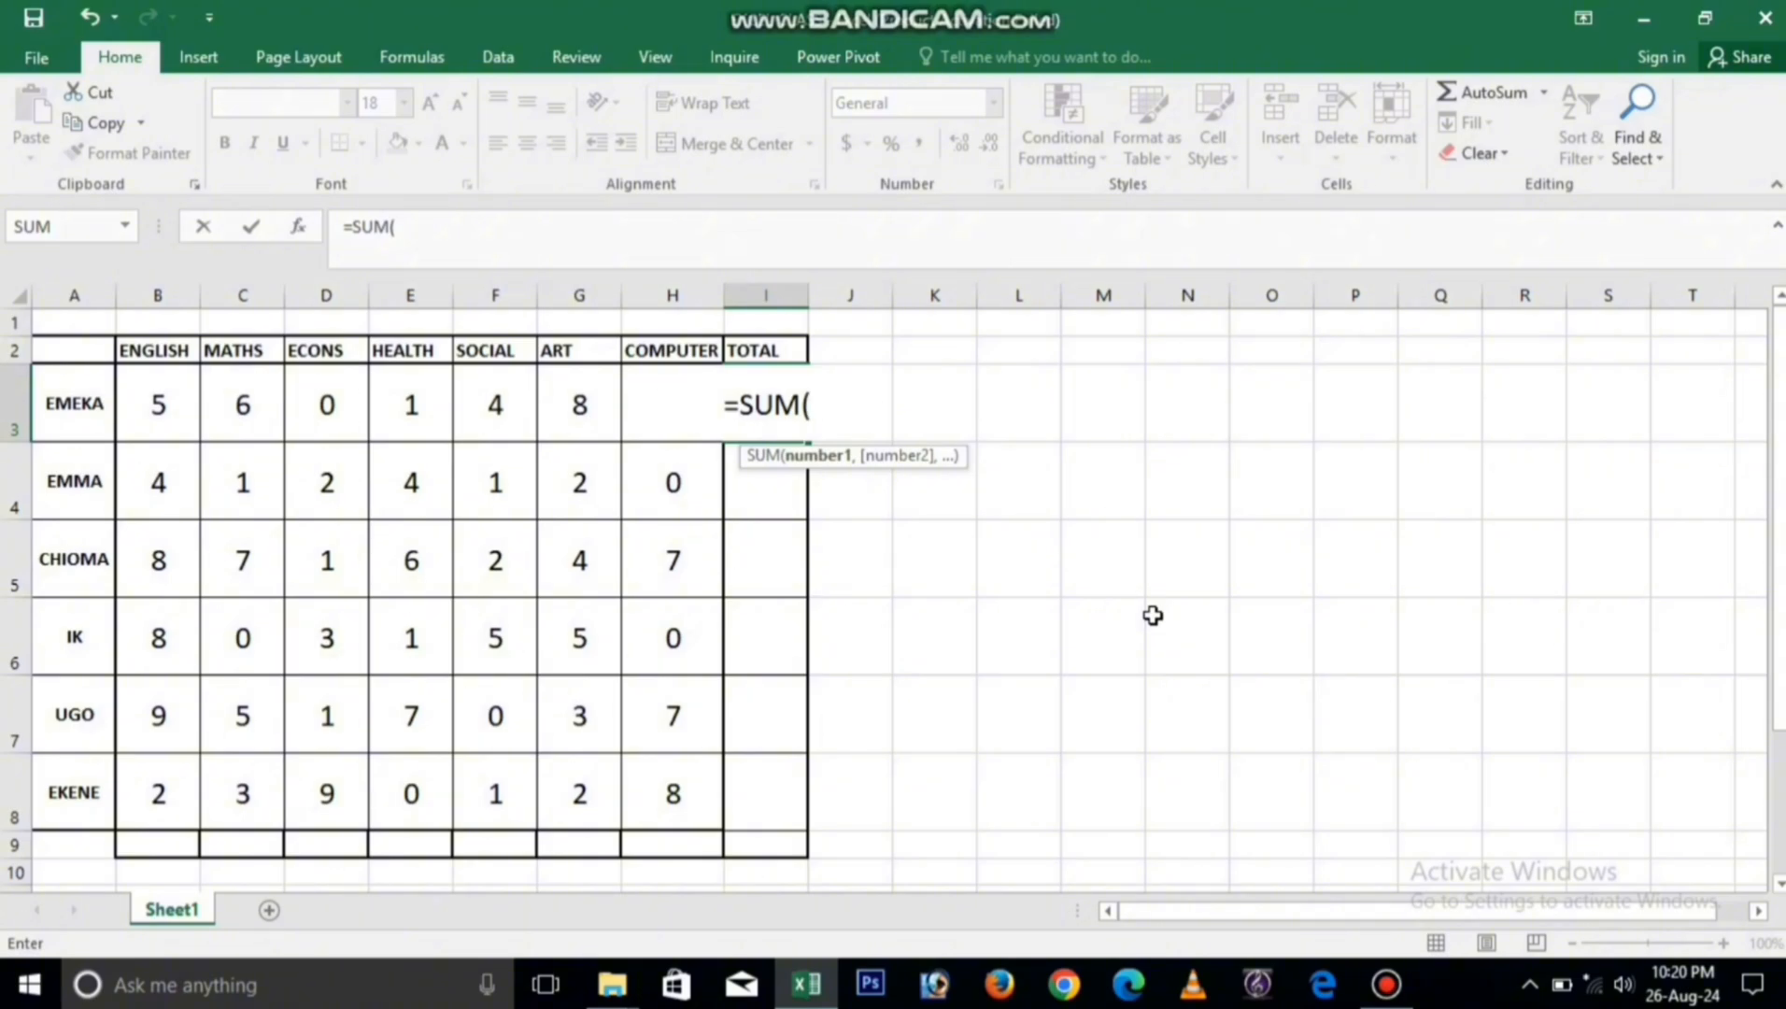
text(B3)
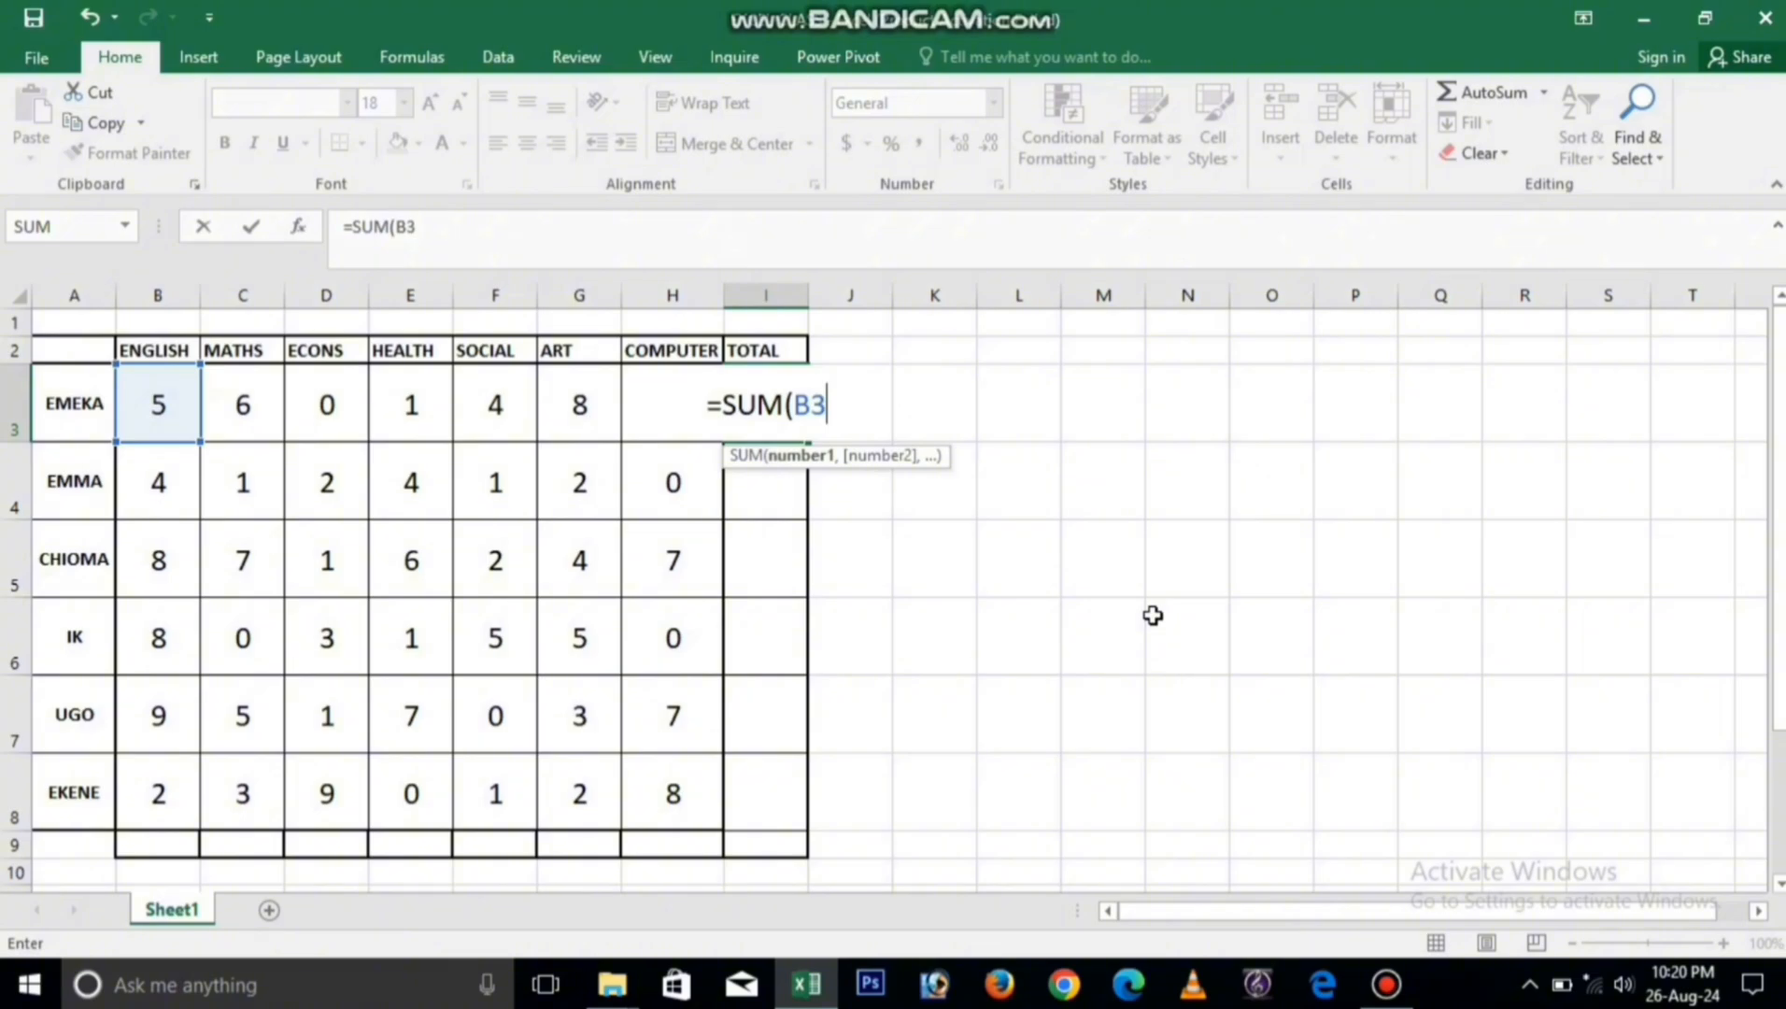
text(:)
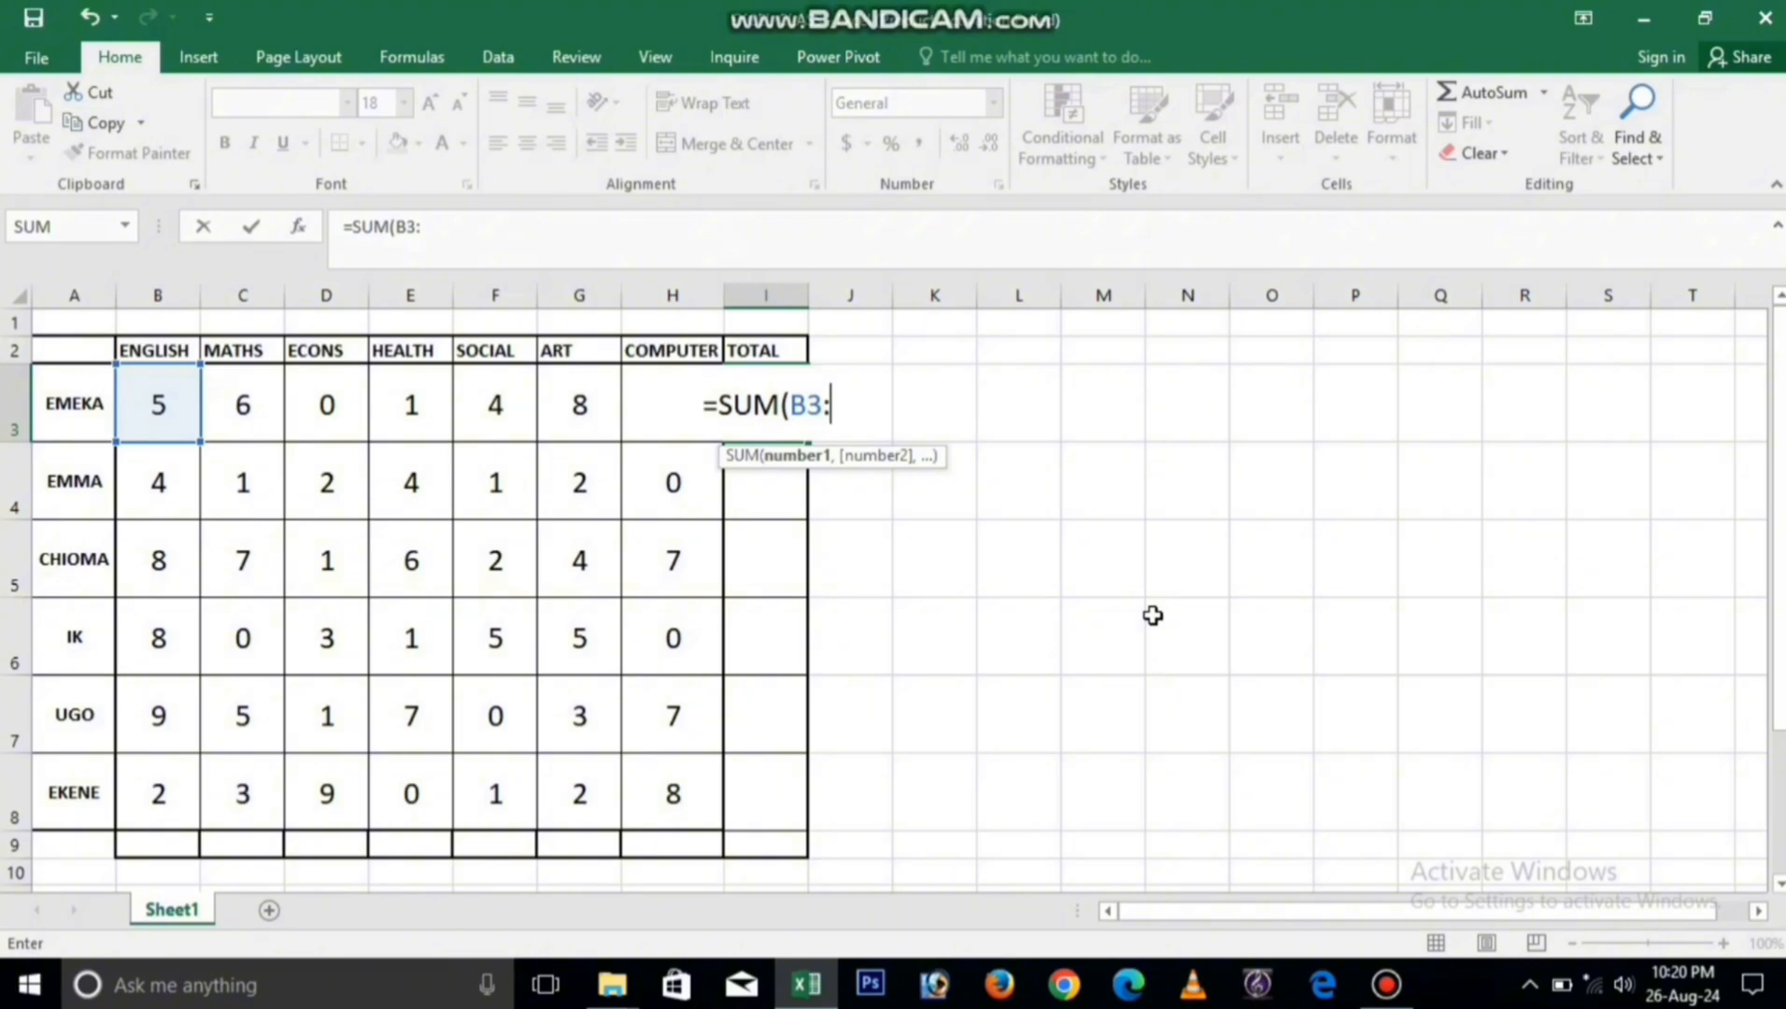
text(H3)
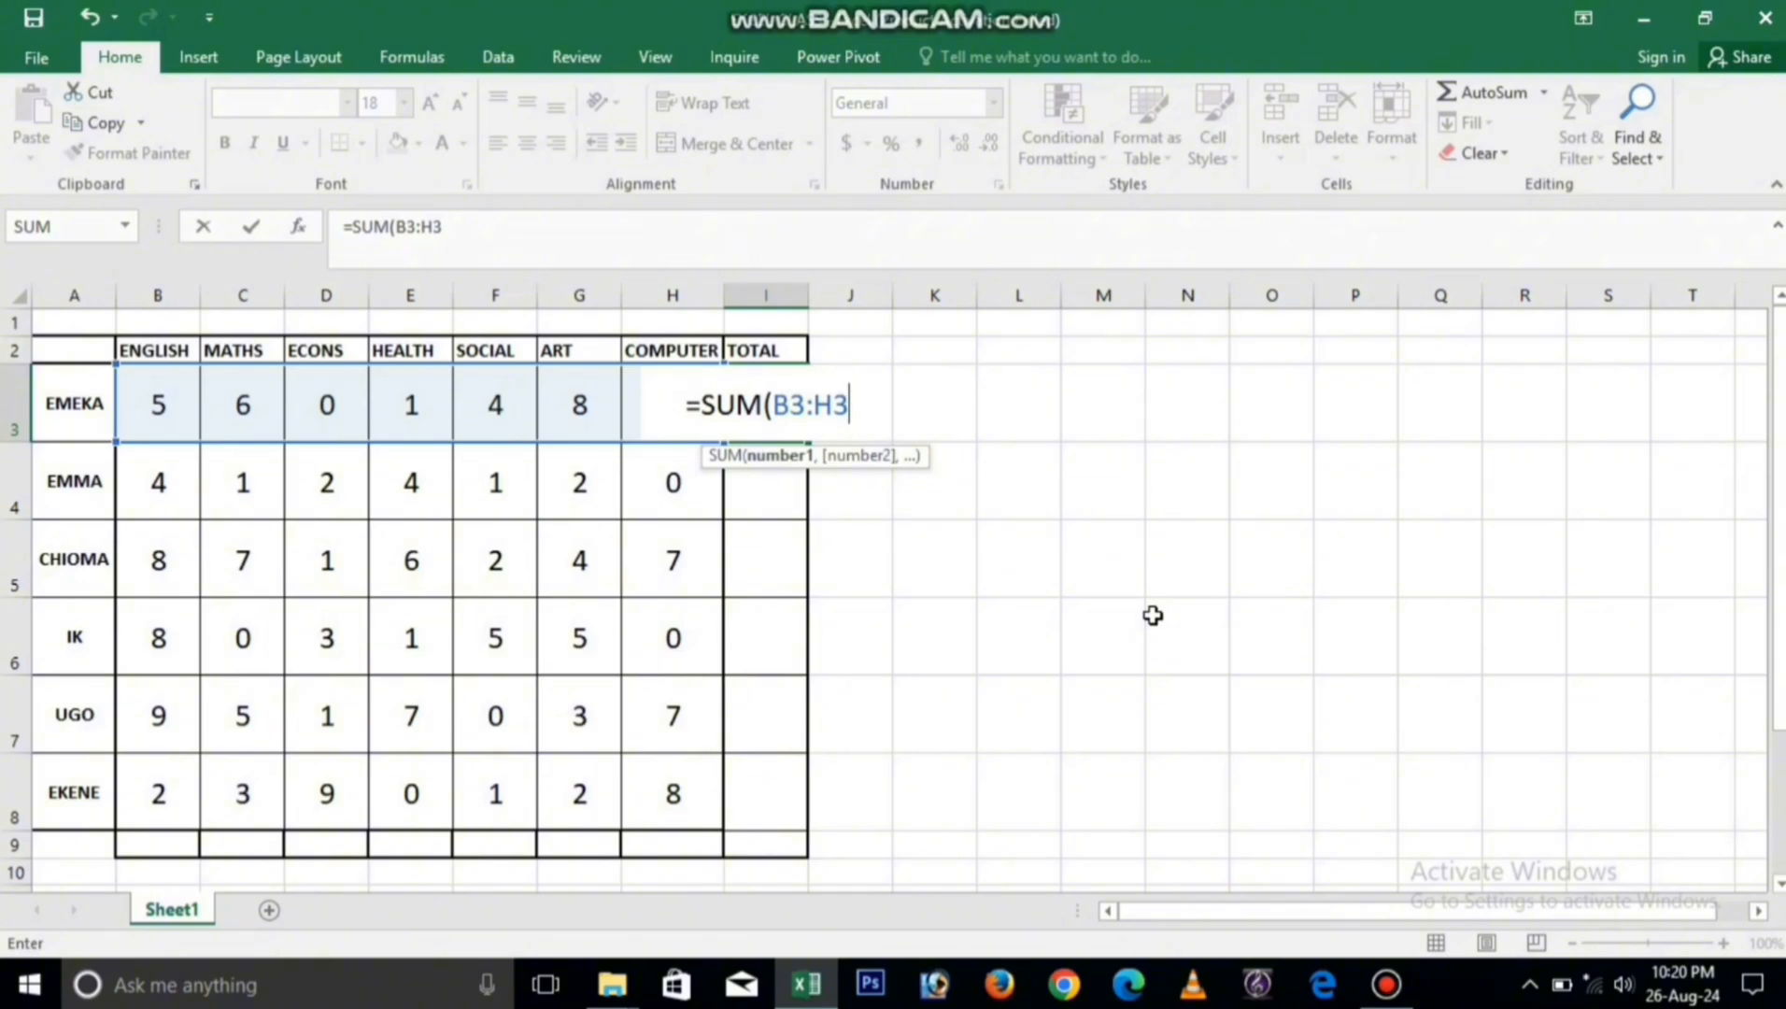
text())
key(Return)
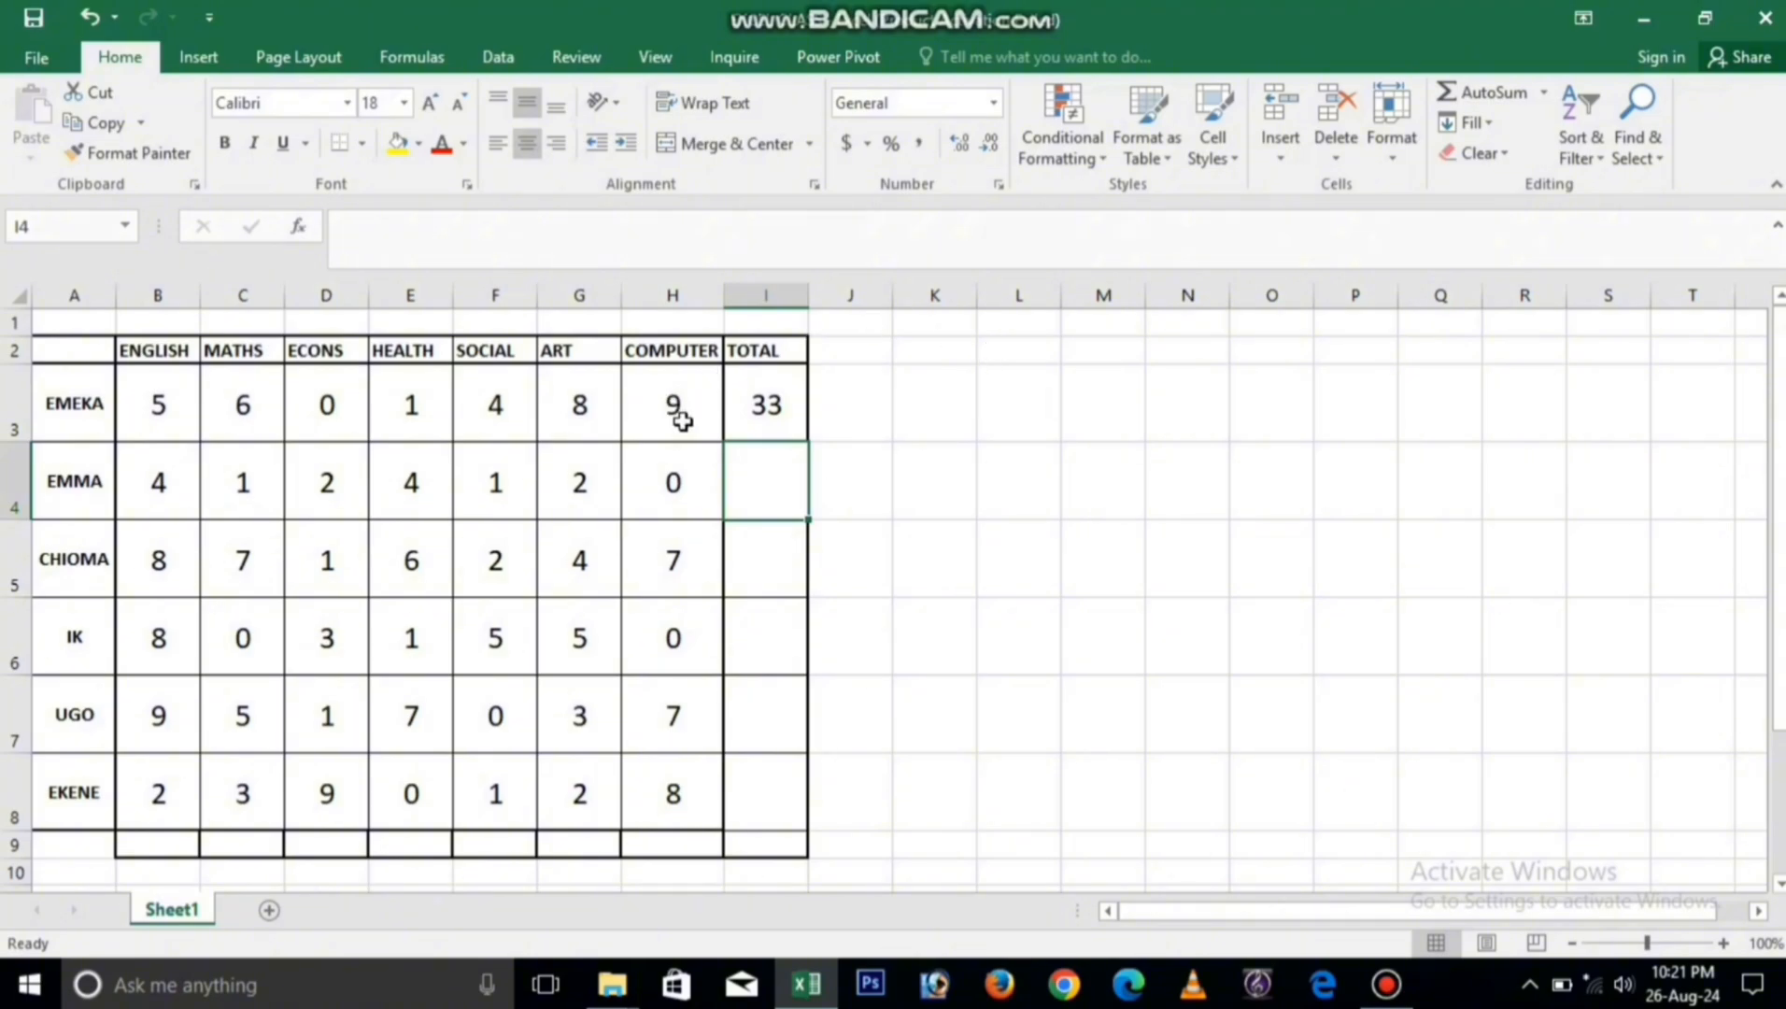
Step: Fill the I3 SUM formula down the TOTAL column to I8
click(781, 413)
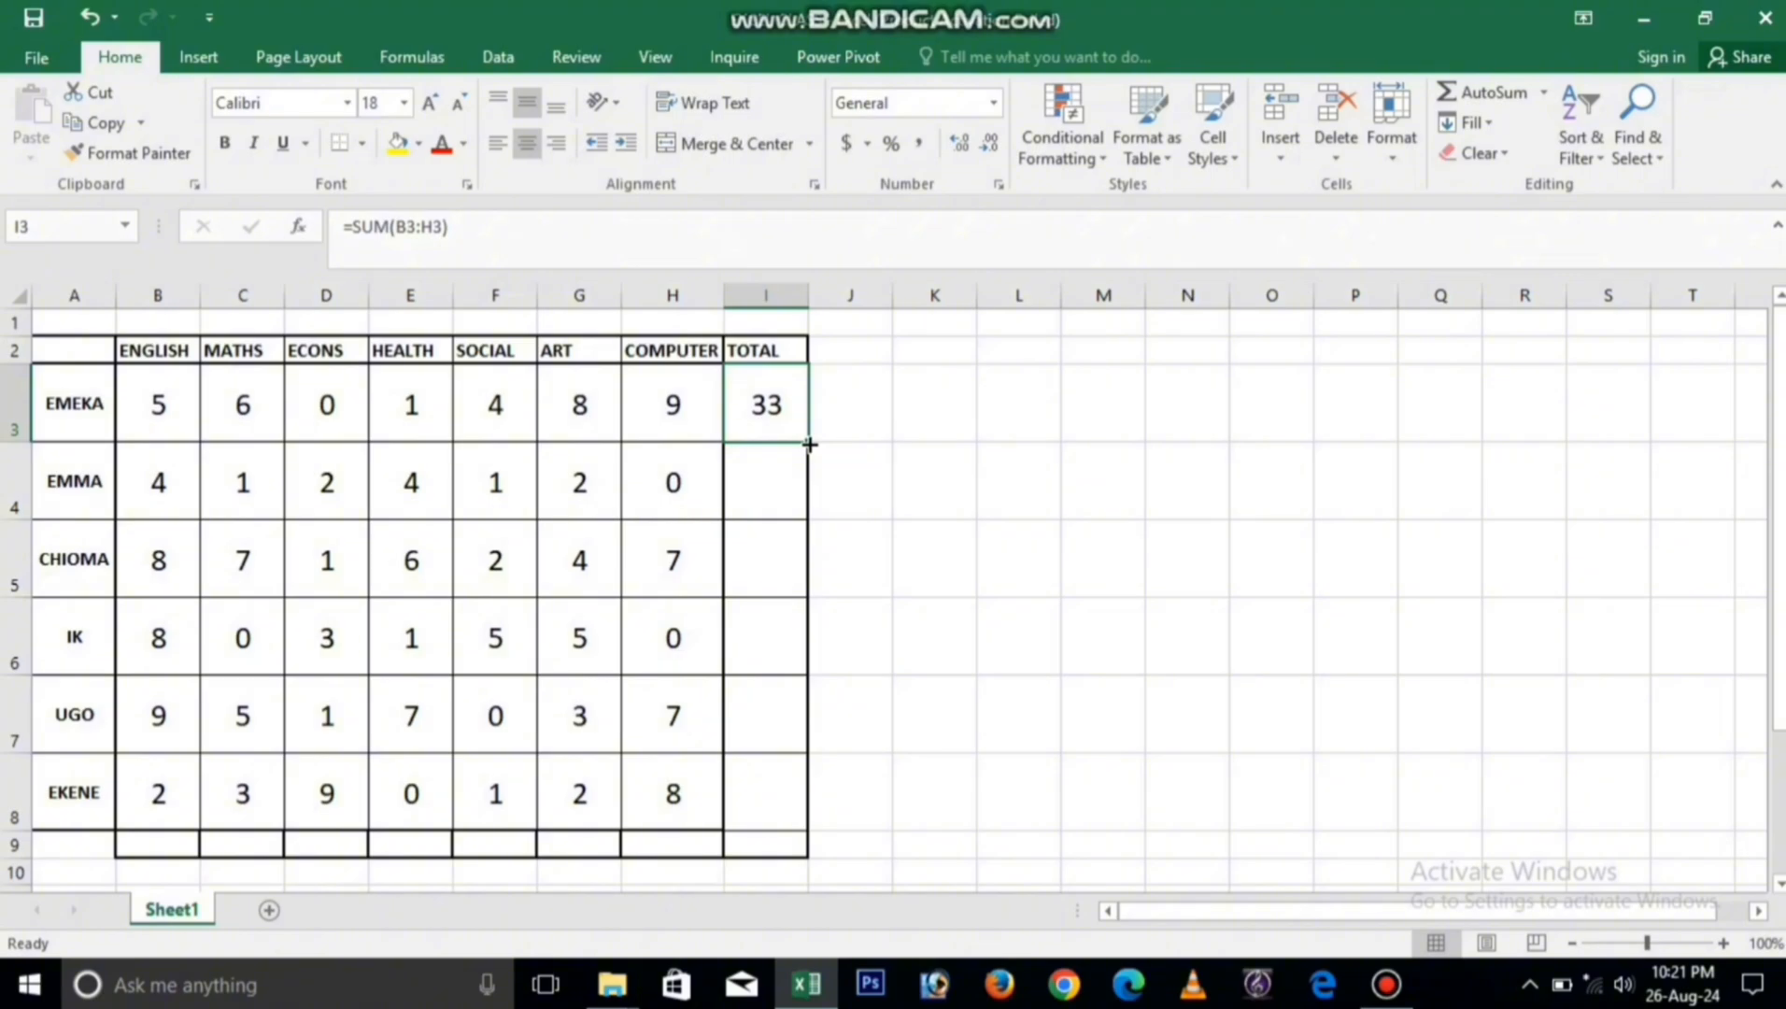
drag(809, 445, 773, 811)
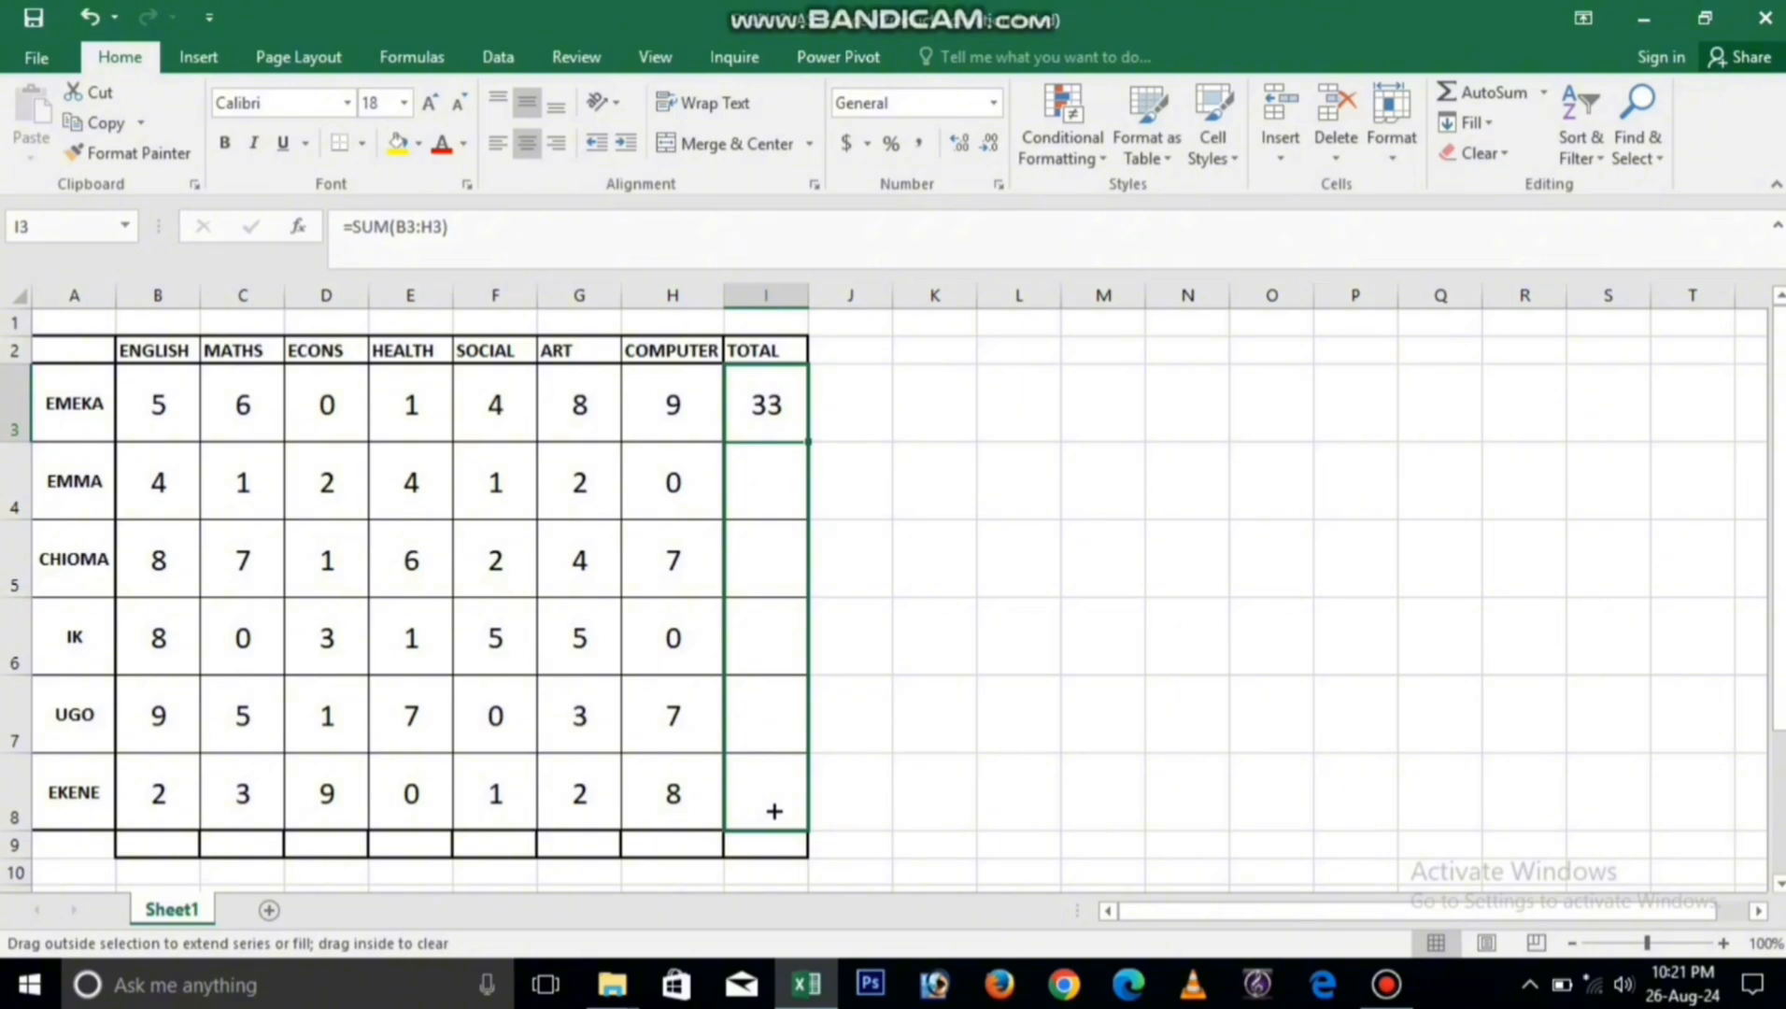
drag(774, 811, 773, 810)
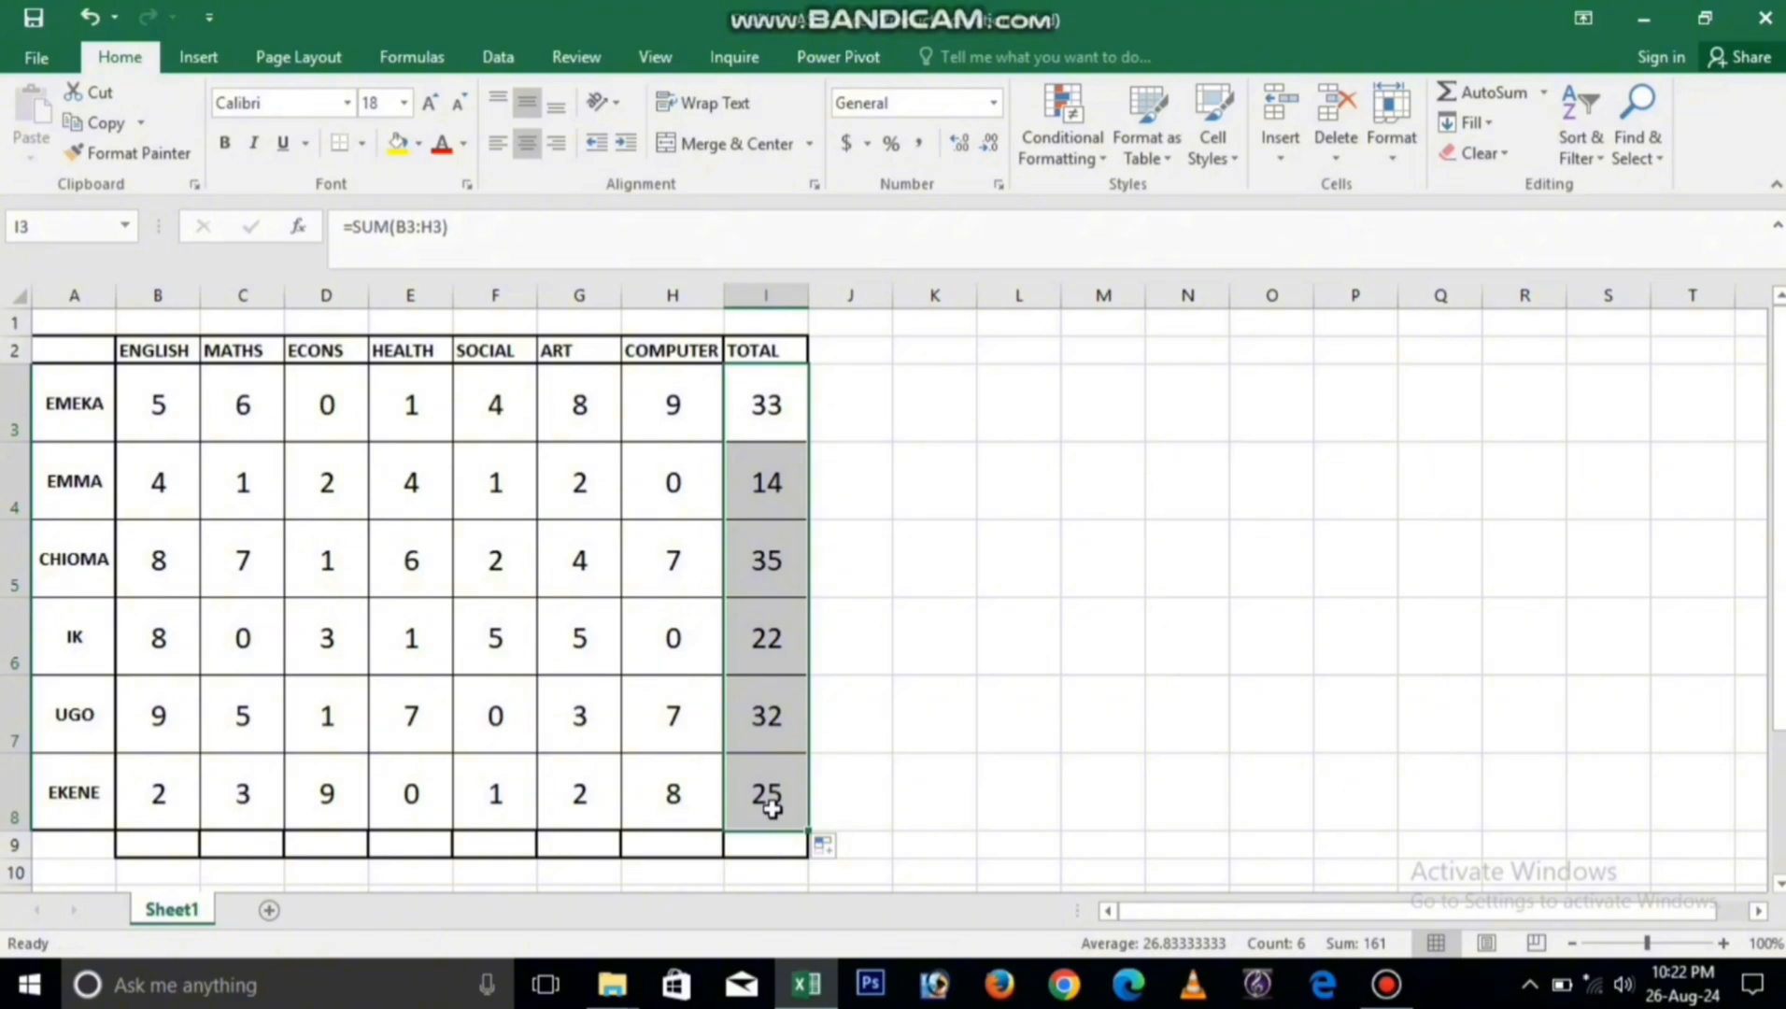
Step: Start a SUM formula in cell I9 below the TOTAL column
click(762, 845)
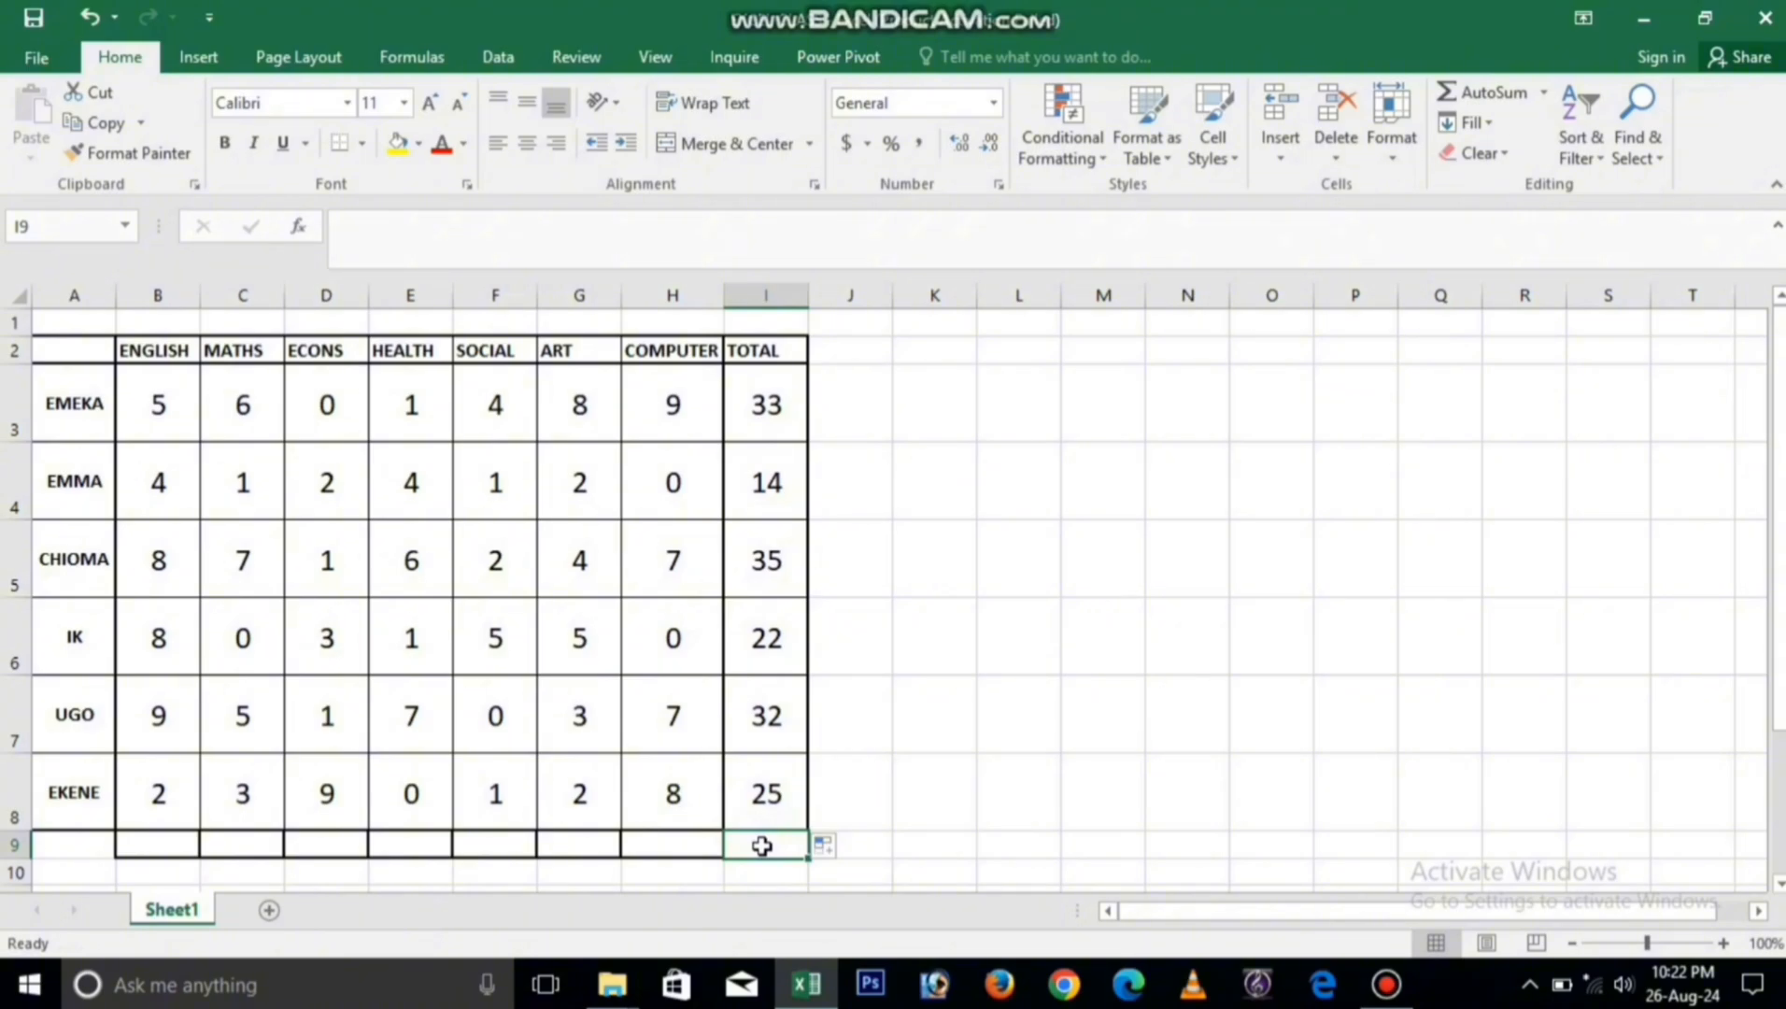
text(=)
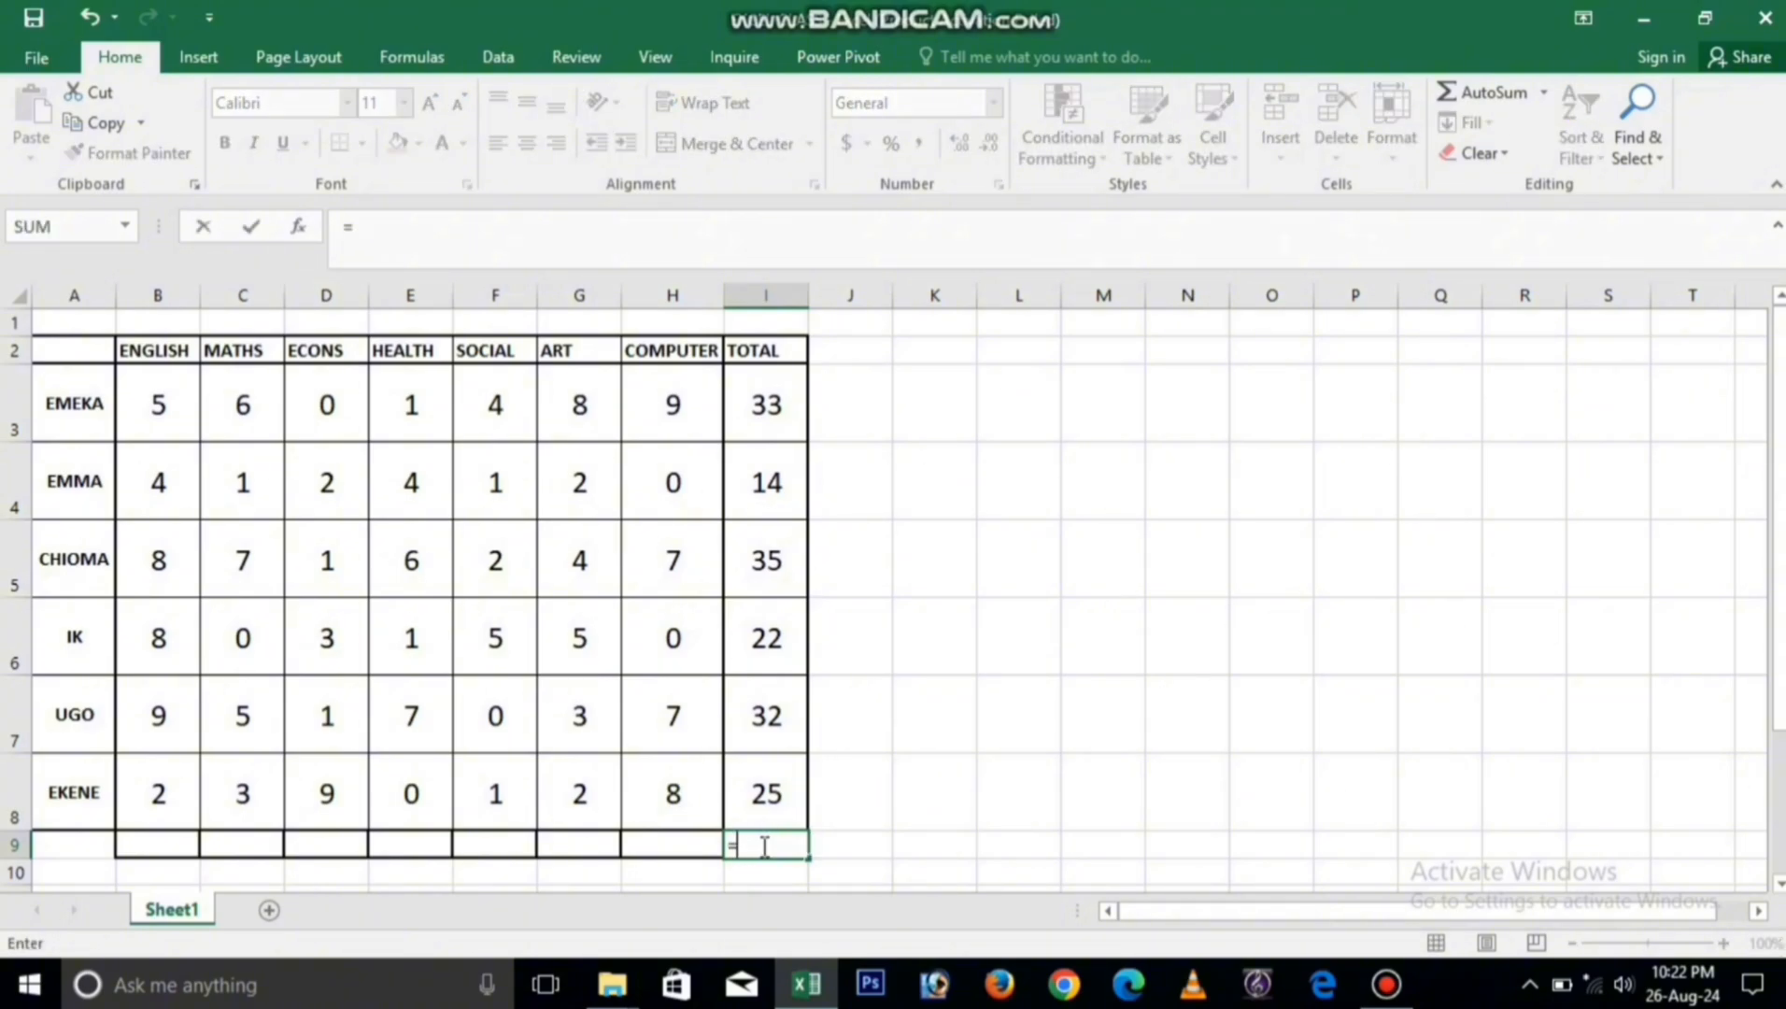
text(S)
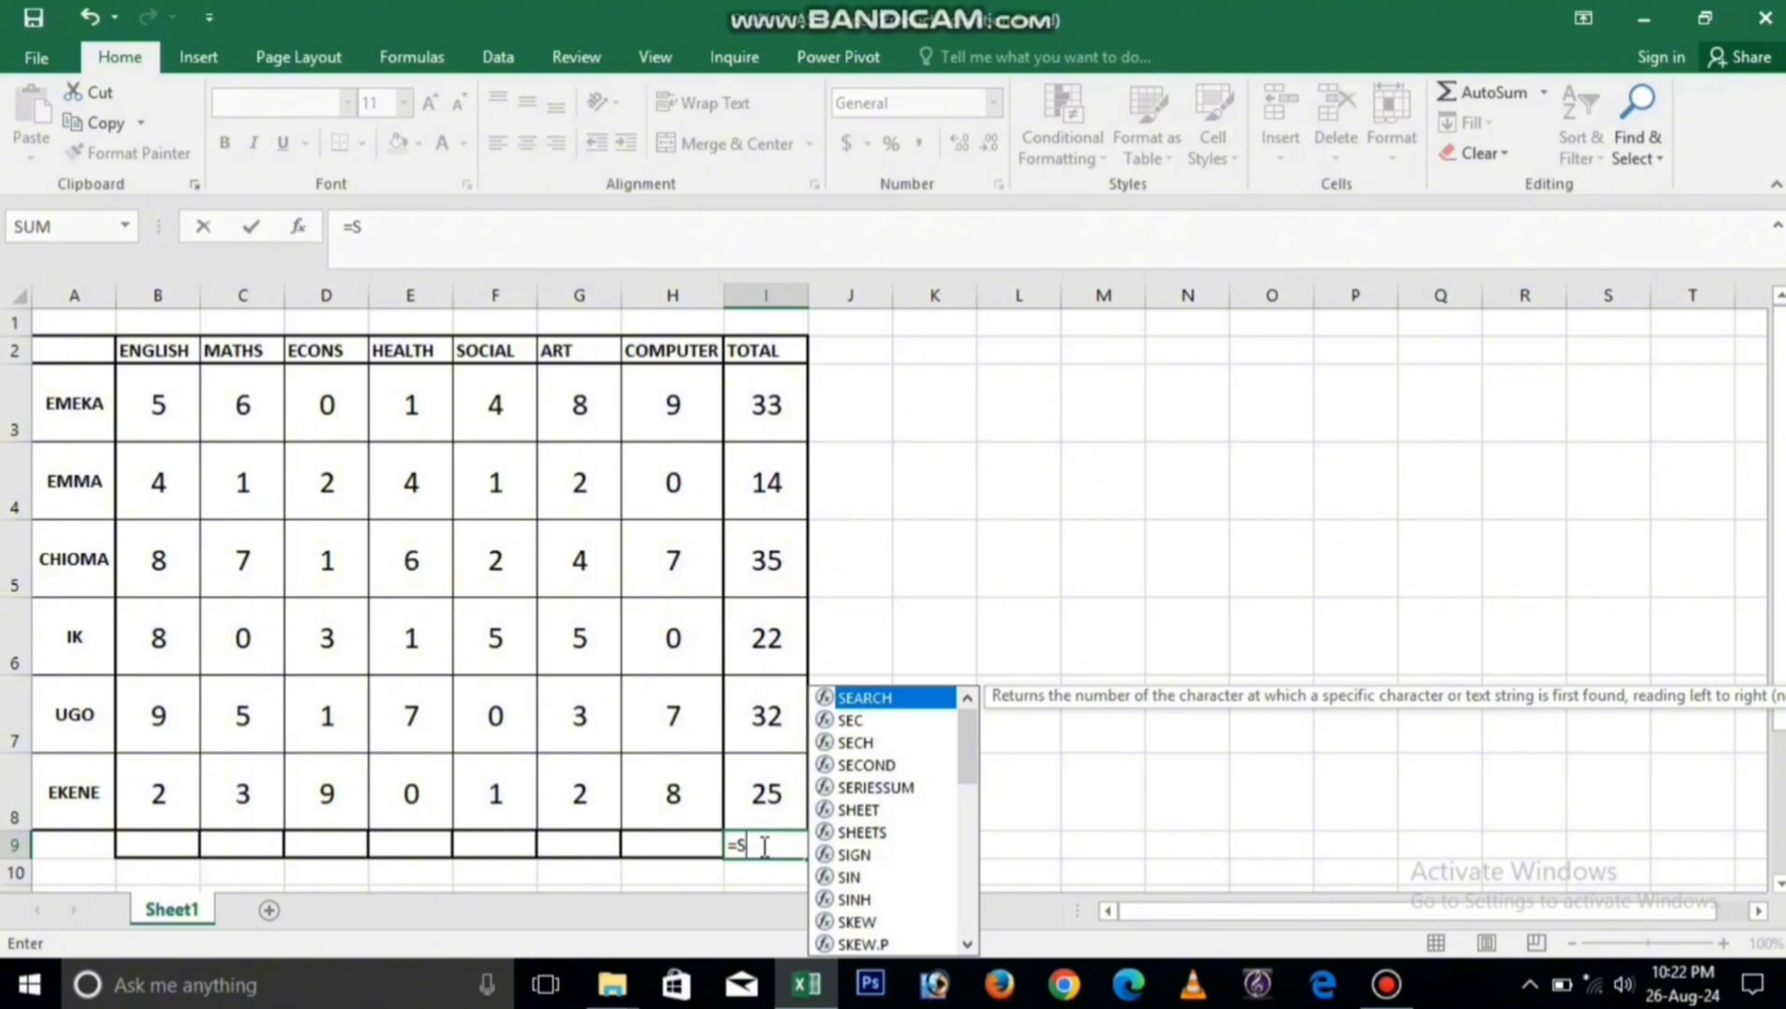
text(UM)
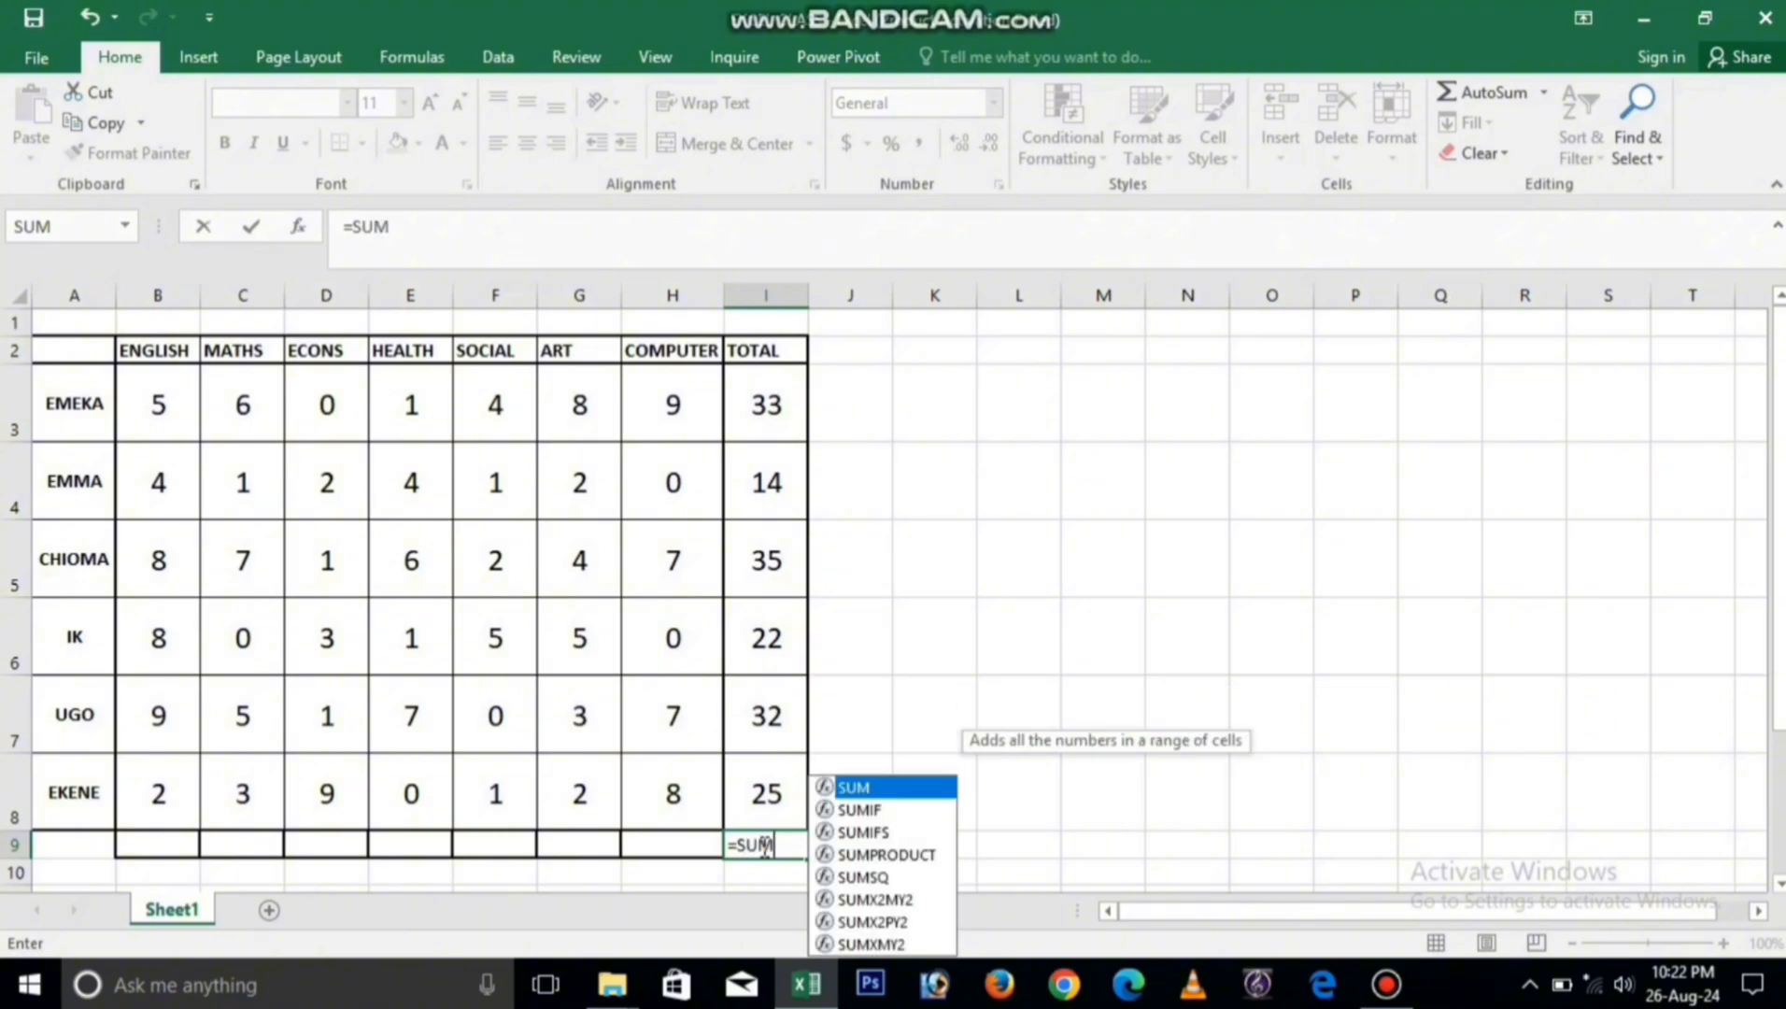
text(()
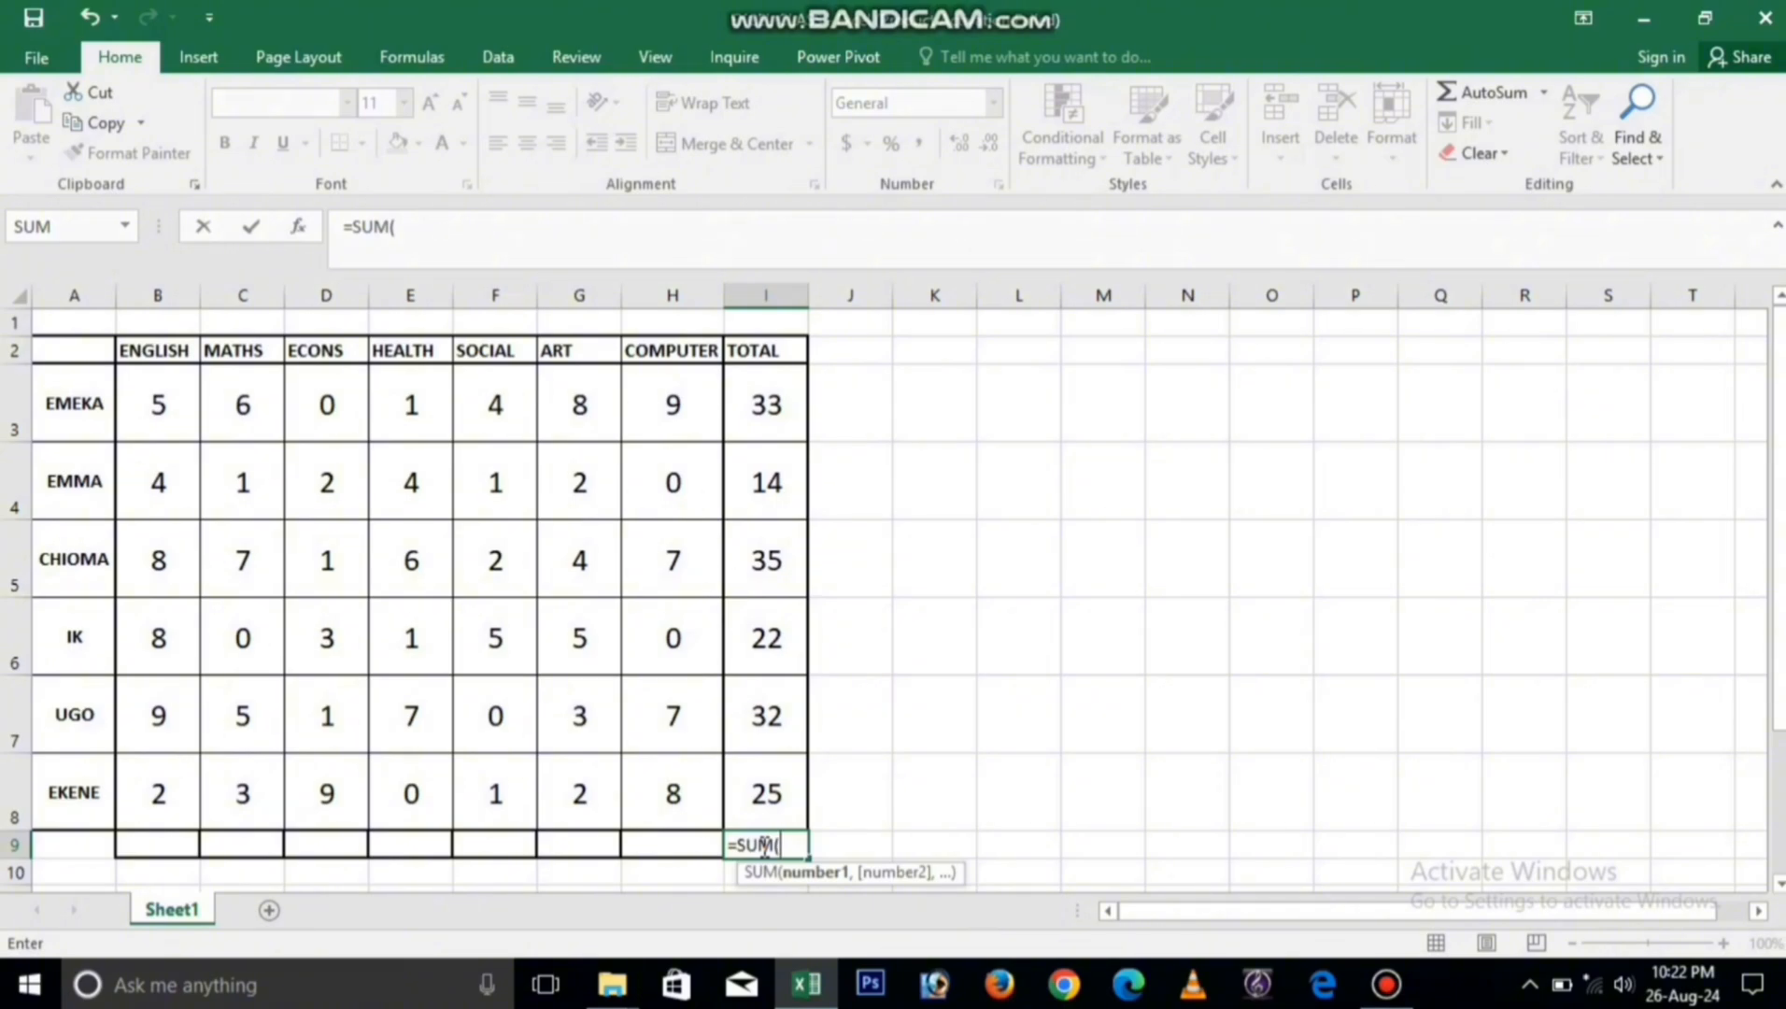
click(784, 397)
click(747, 505)
click(757, 561)
click(762, 626)
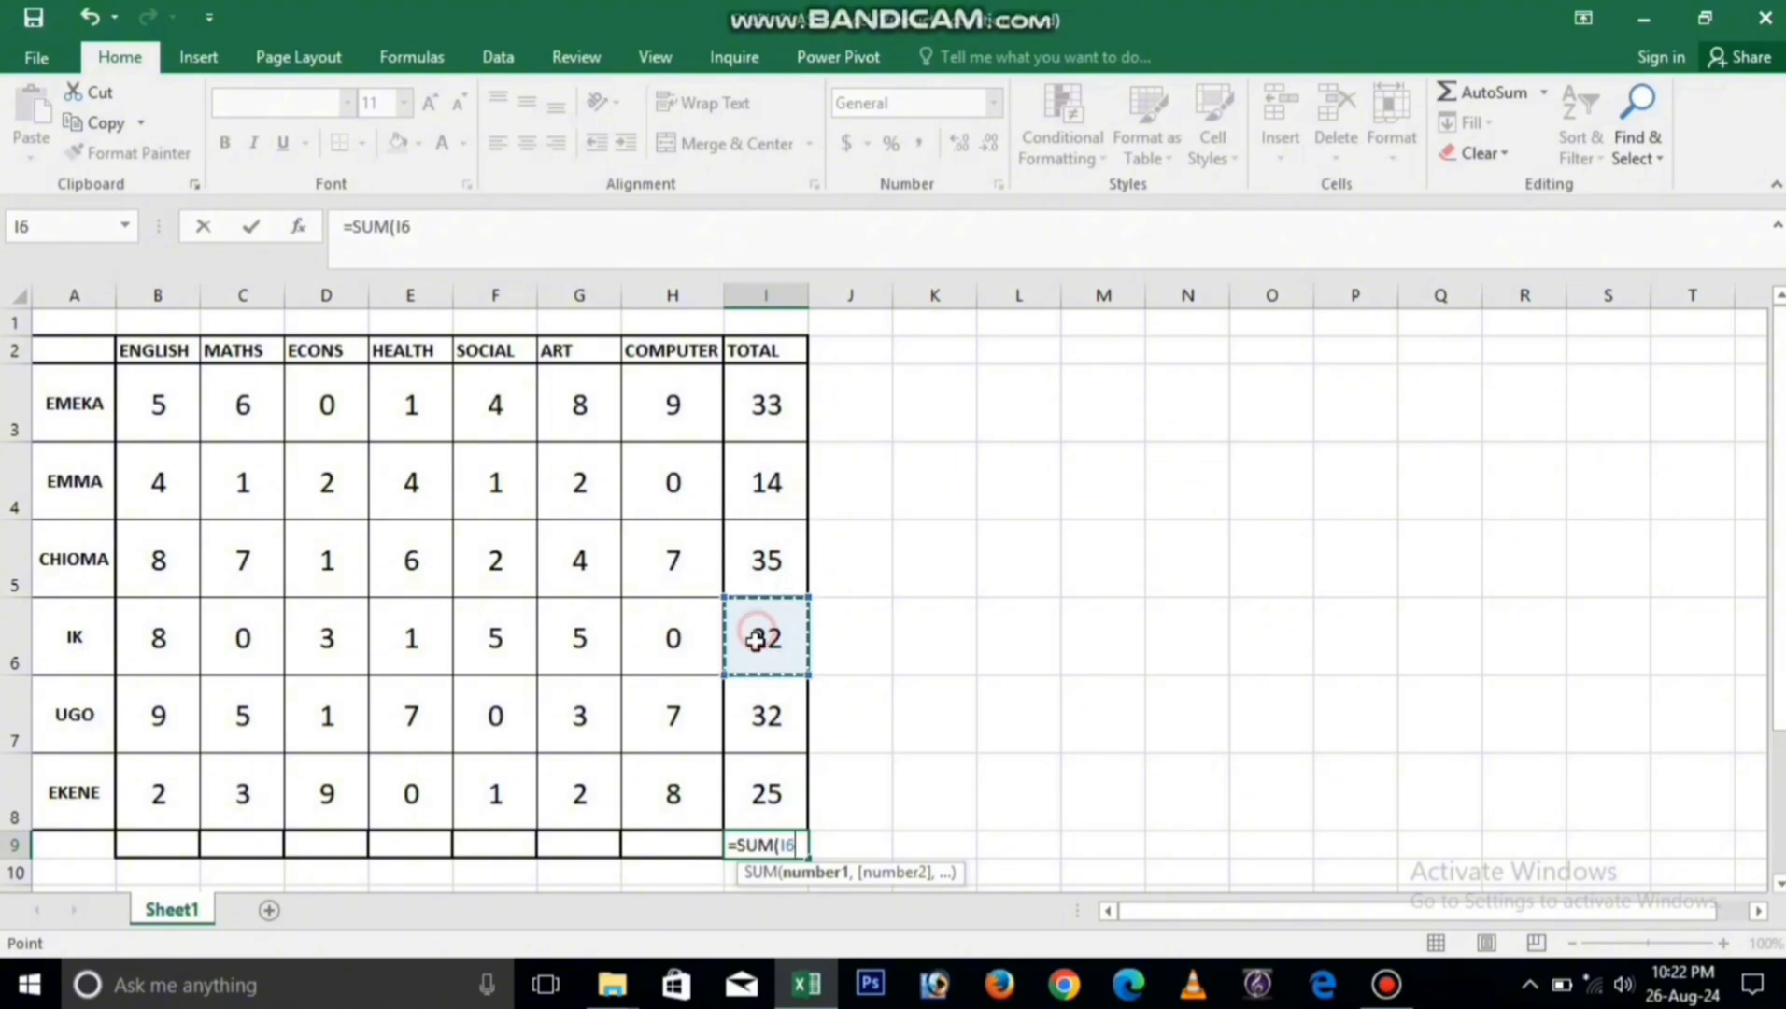
click(752, 712)
click(762, 790)
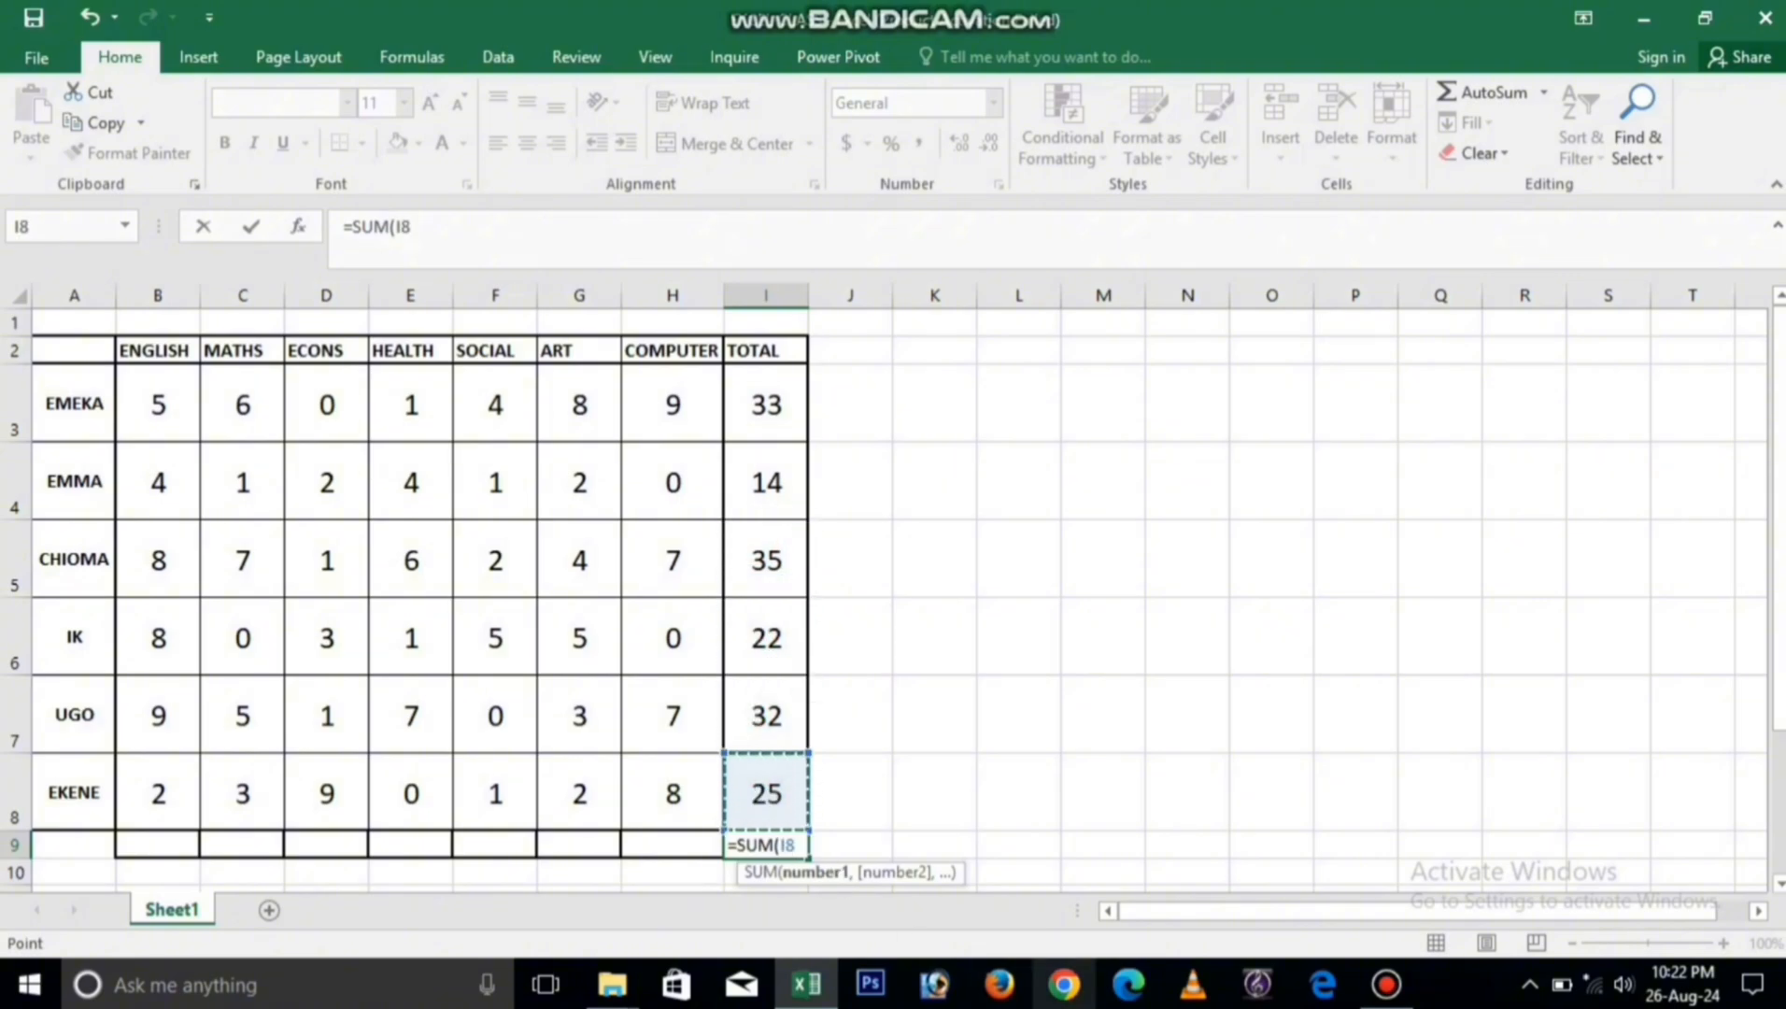
key(BackSpace)
key(BackSpace)
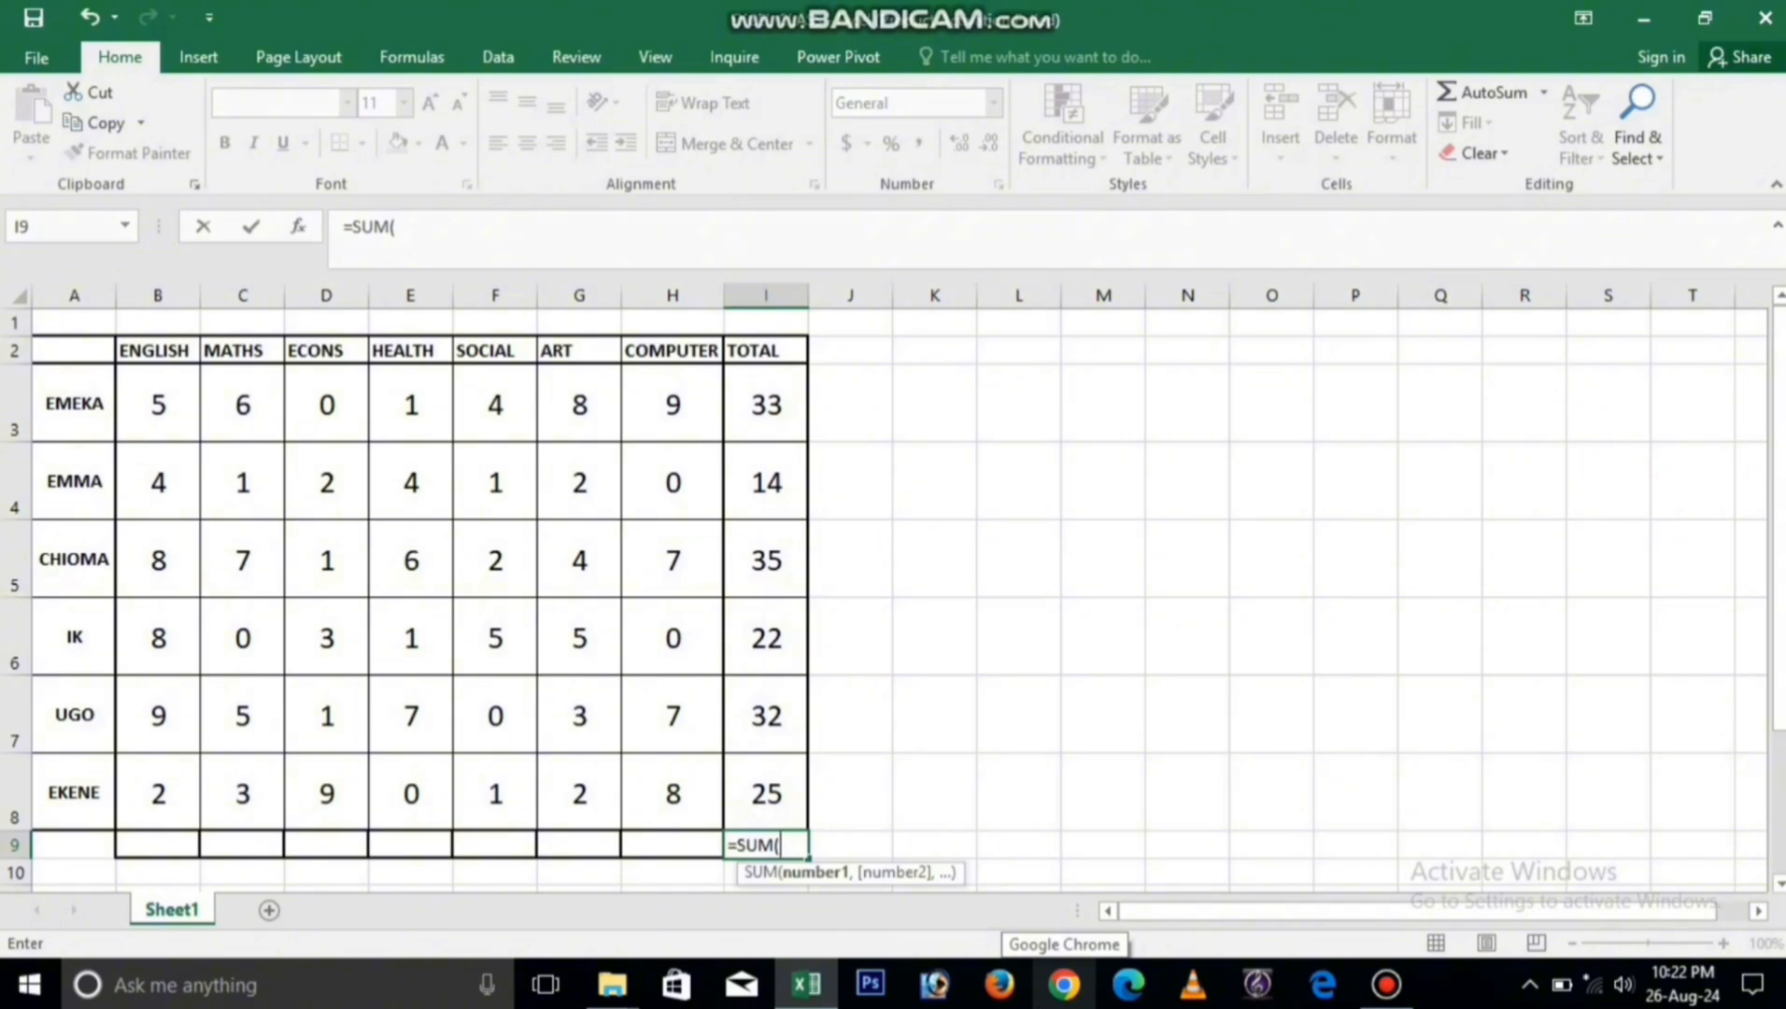
Step: Complete the I9 formula as =SUM(I3:I8) to total the TOTAL column
text(I3)
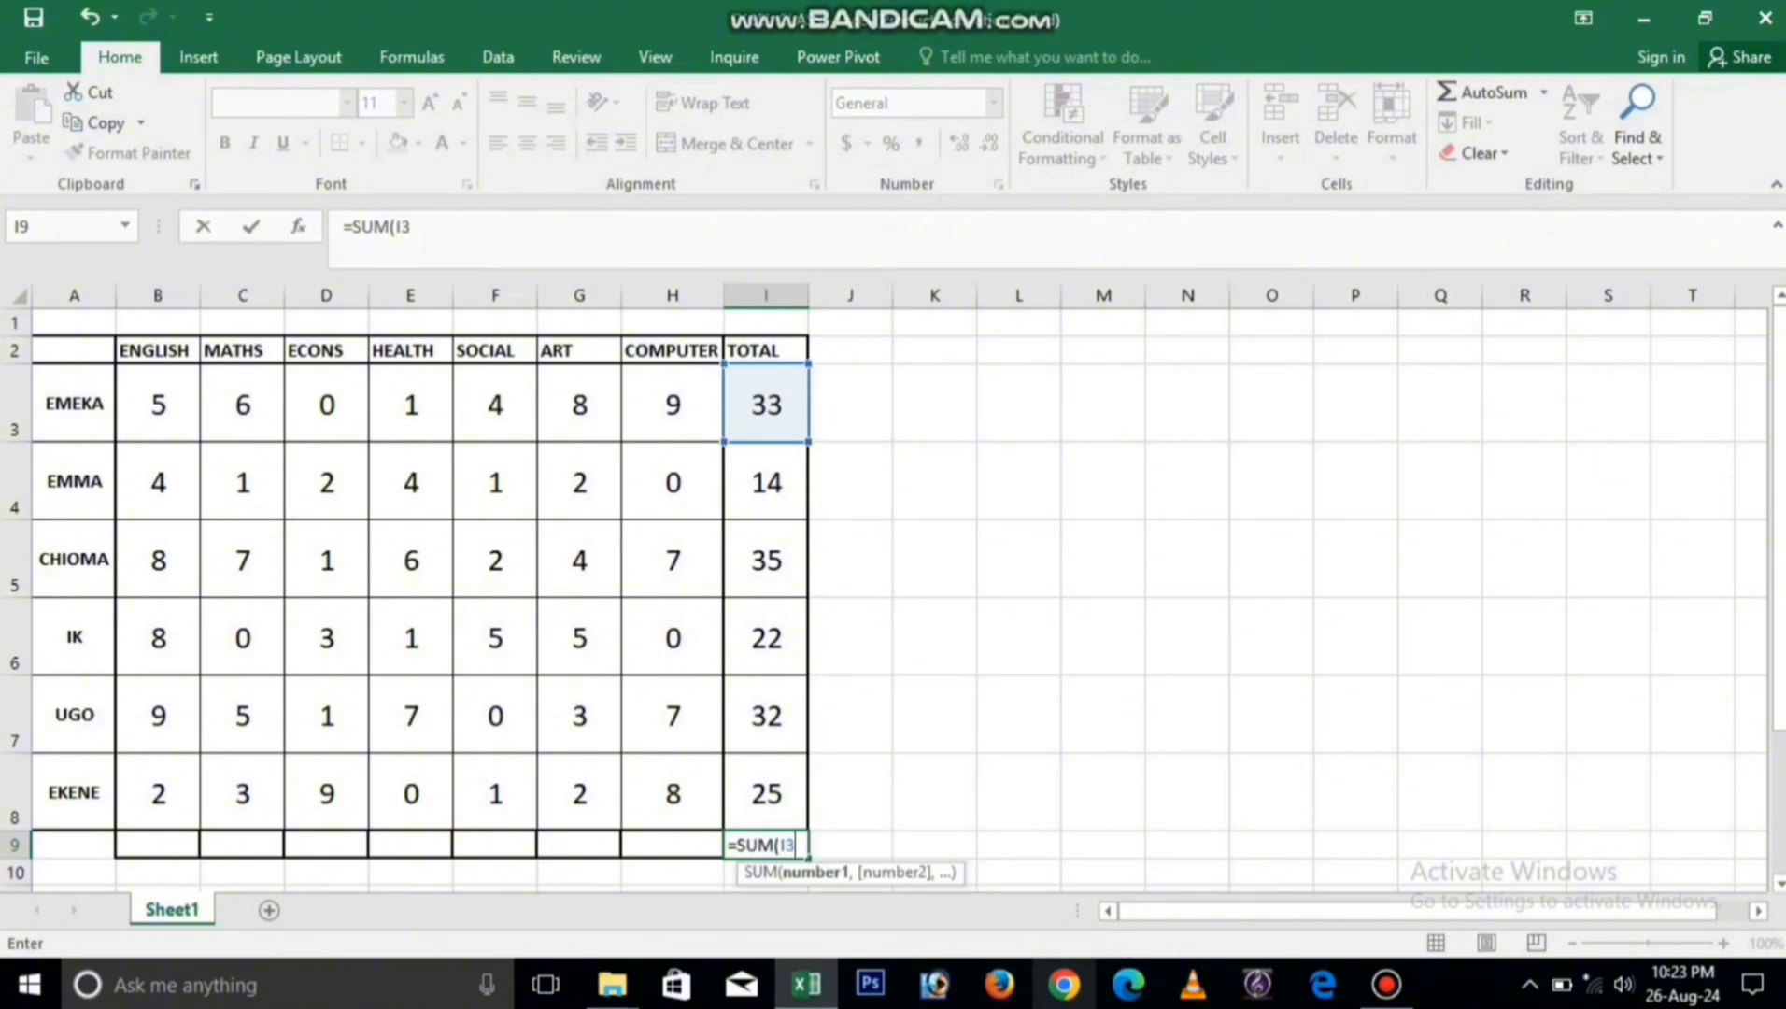
text(:I)
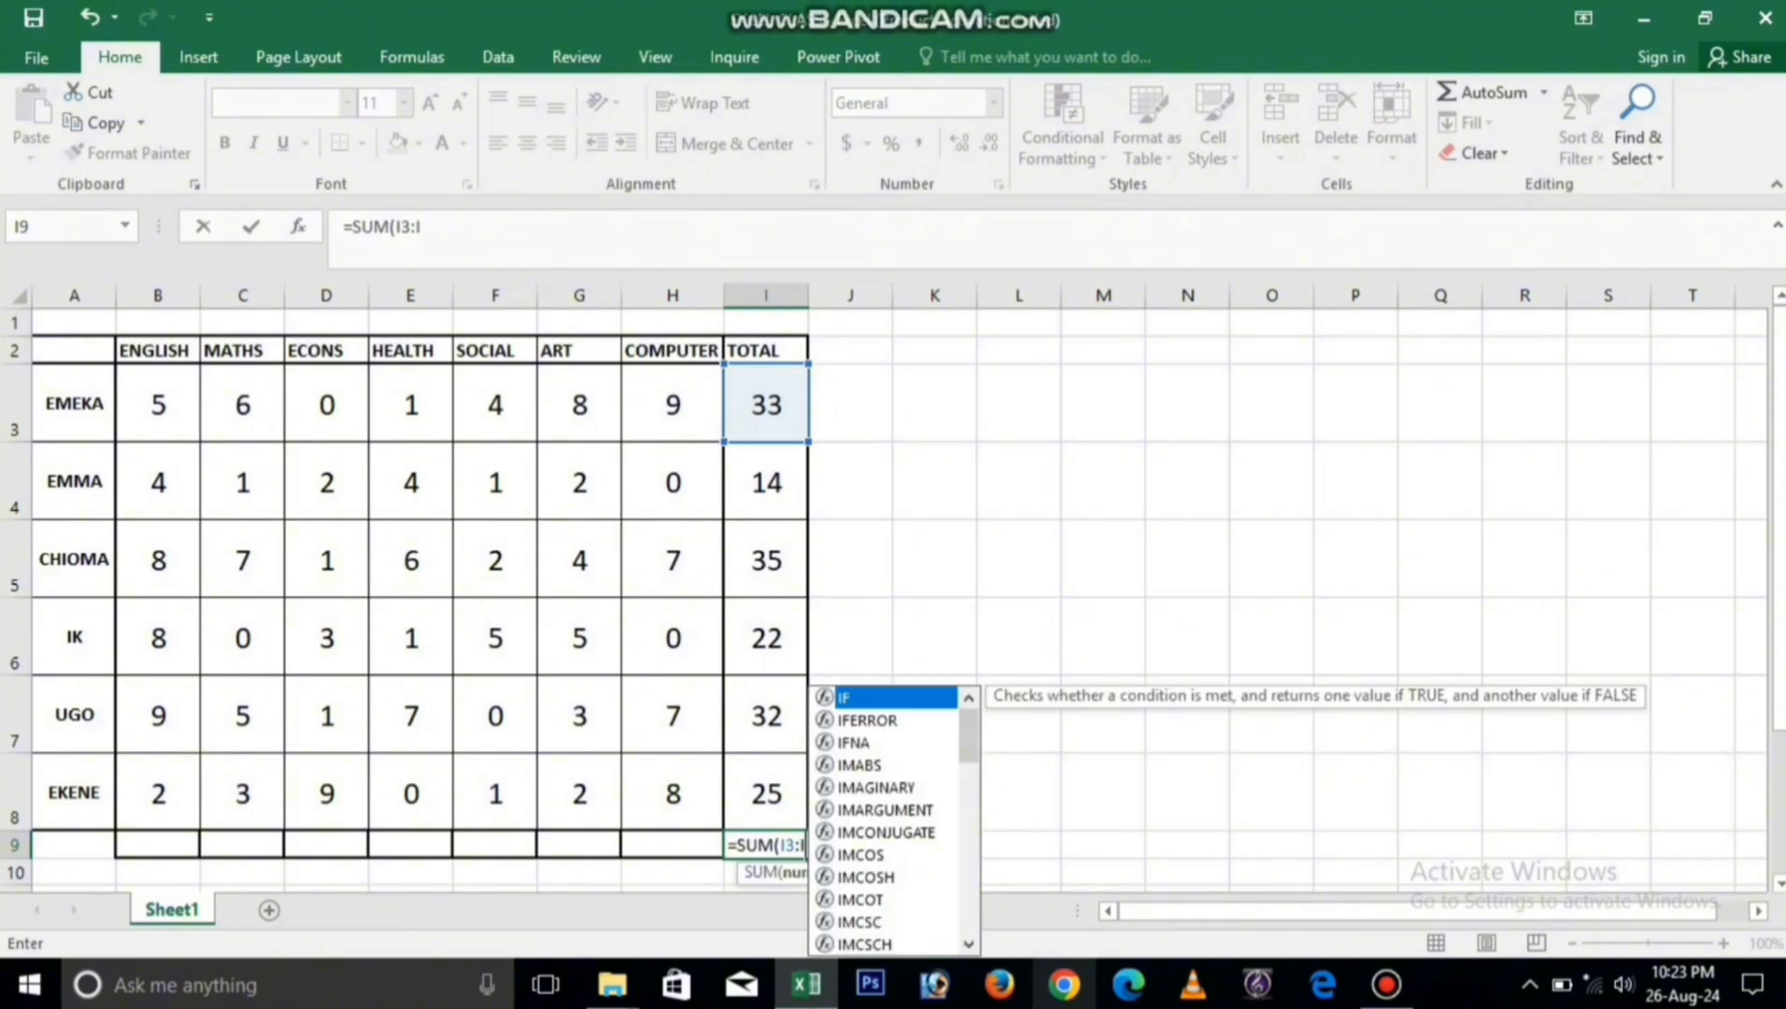
text(8)
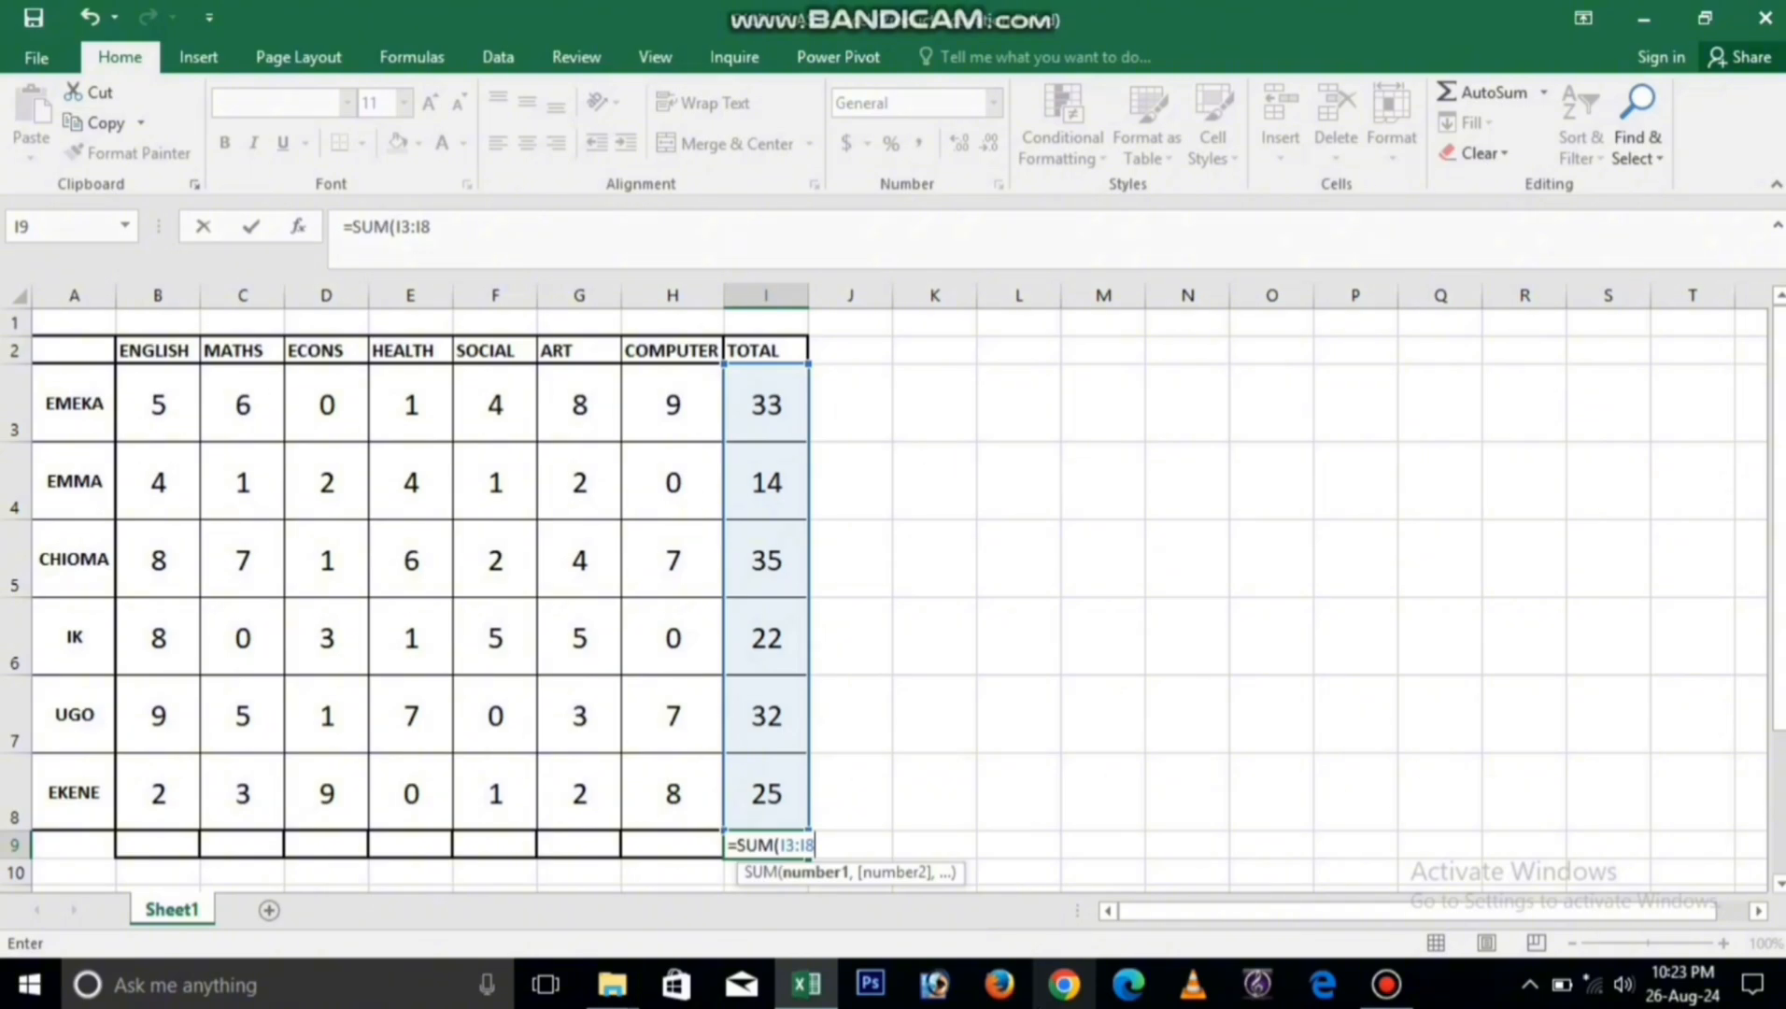
text())
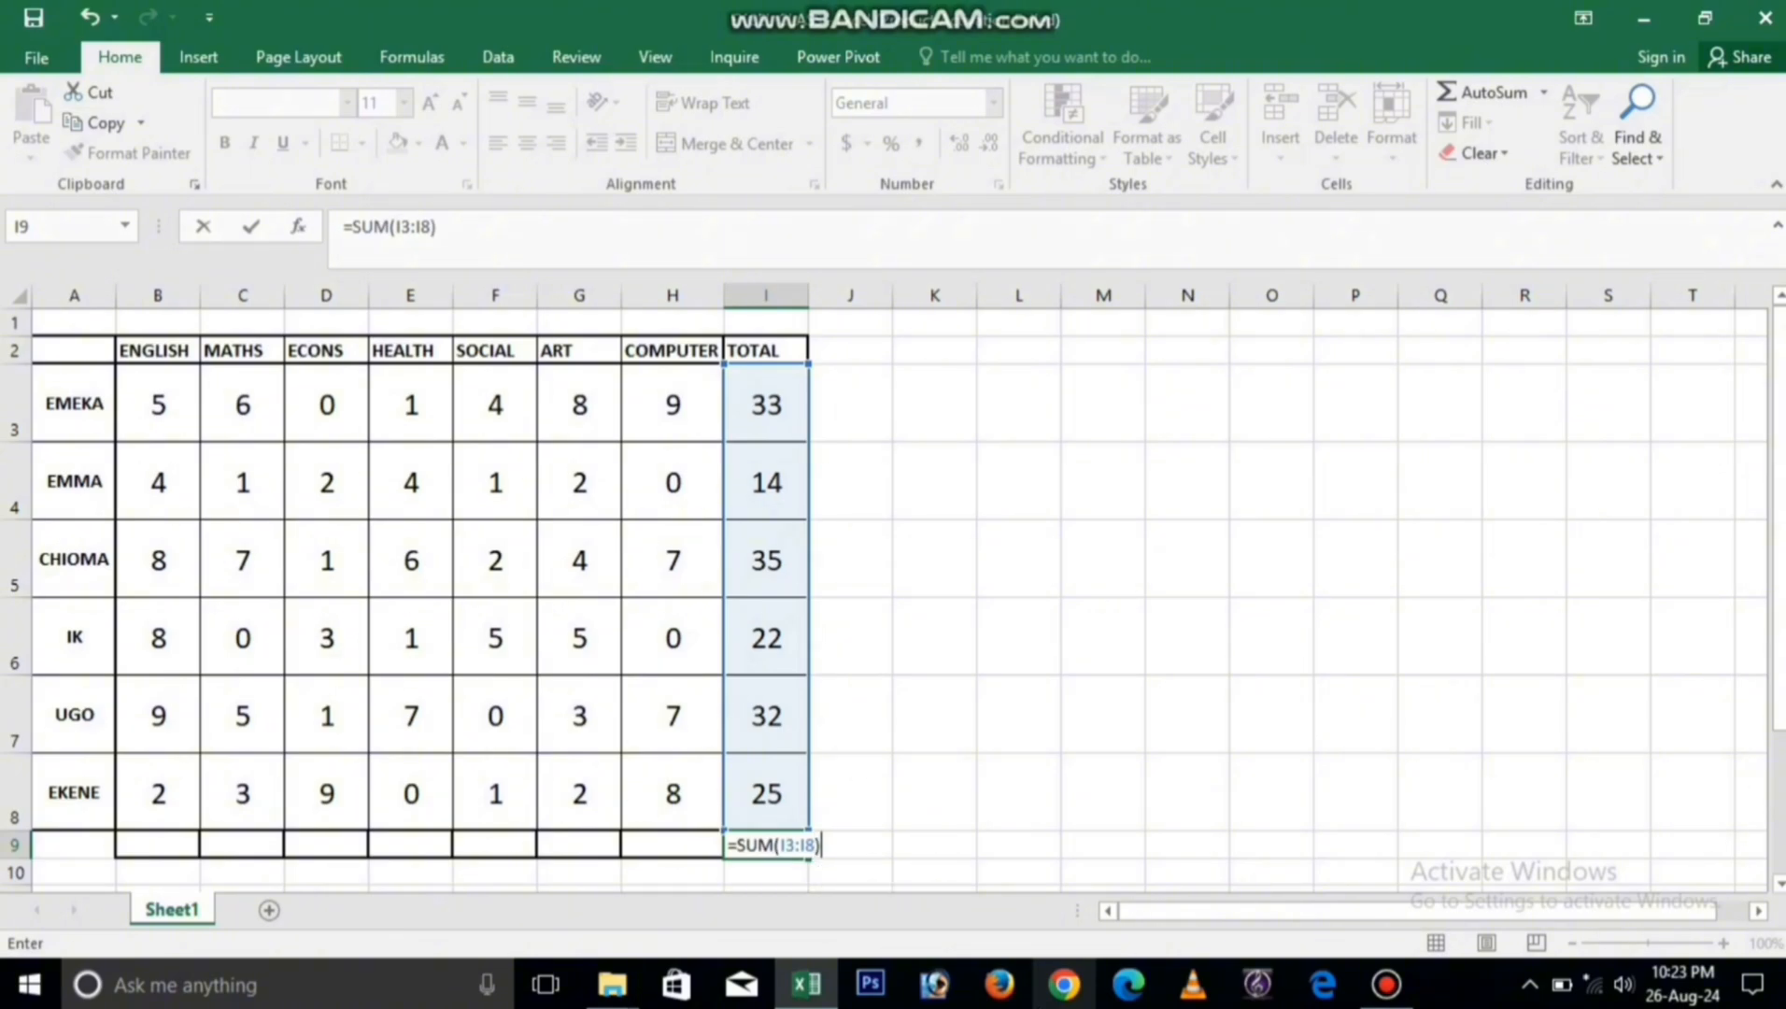
key(Return)
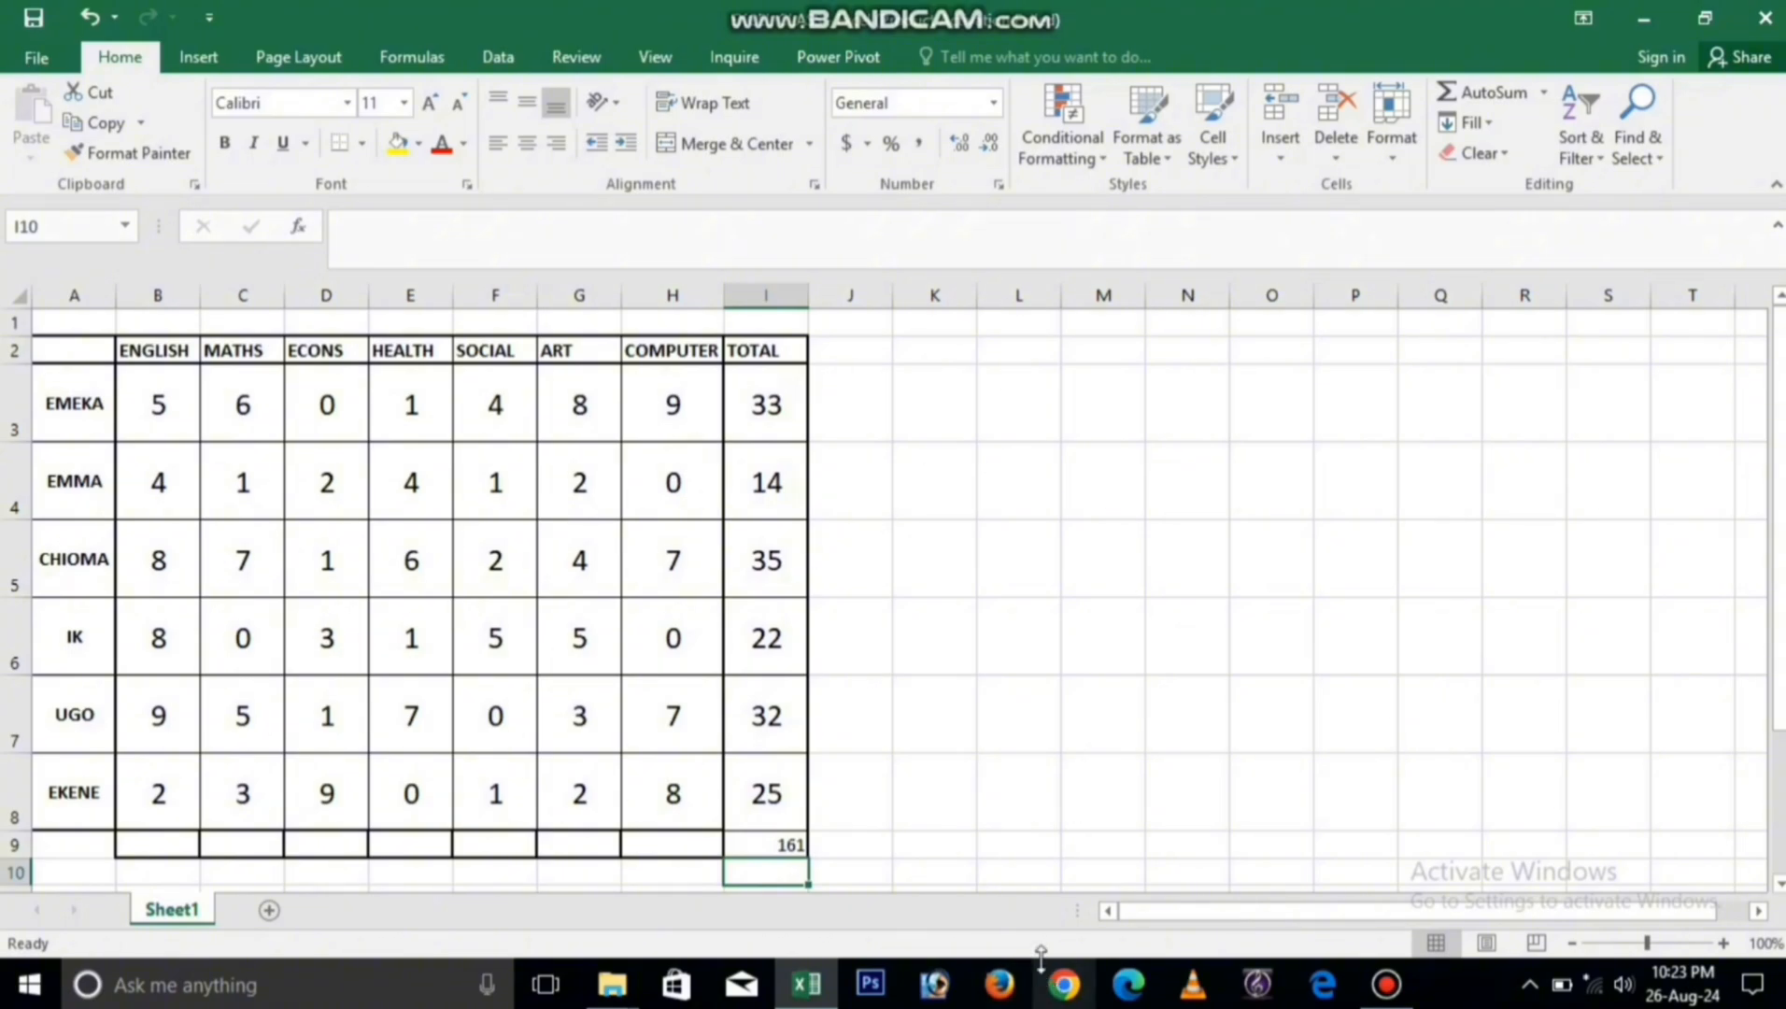
Step: Select the COMPUTER and ART score columns to check their sums
click(703, 848)
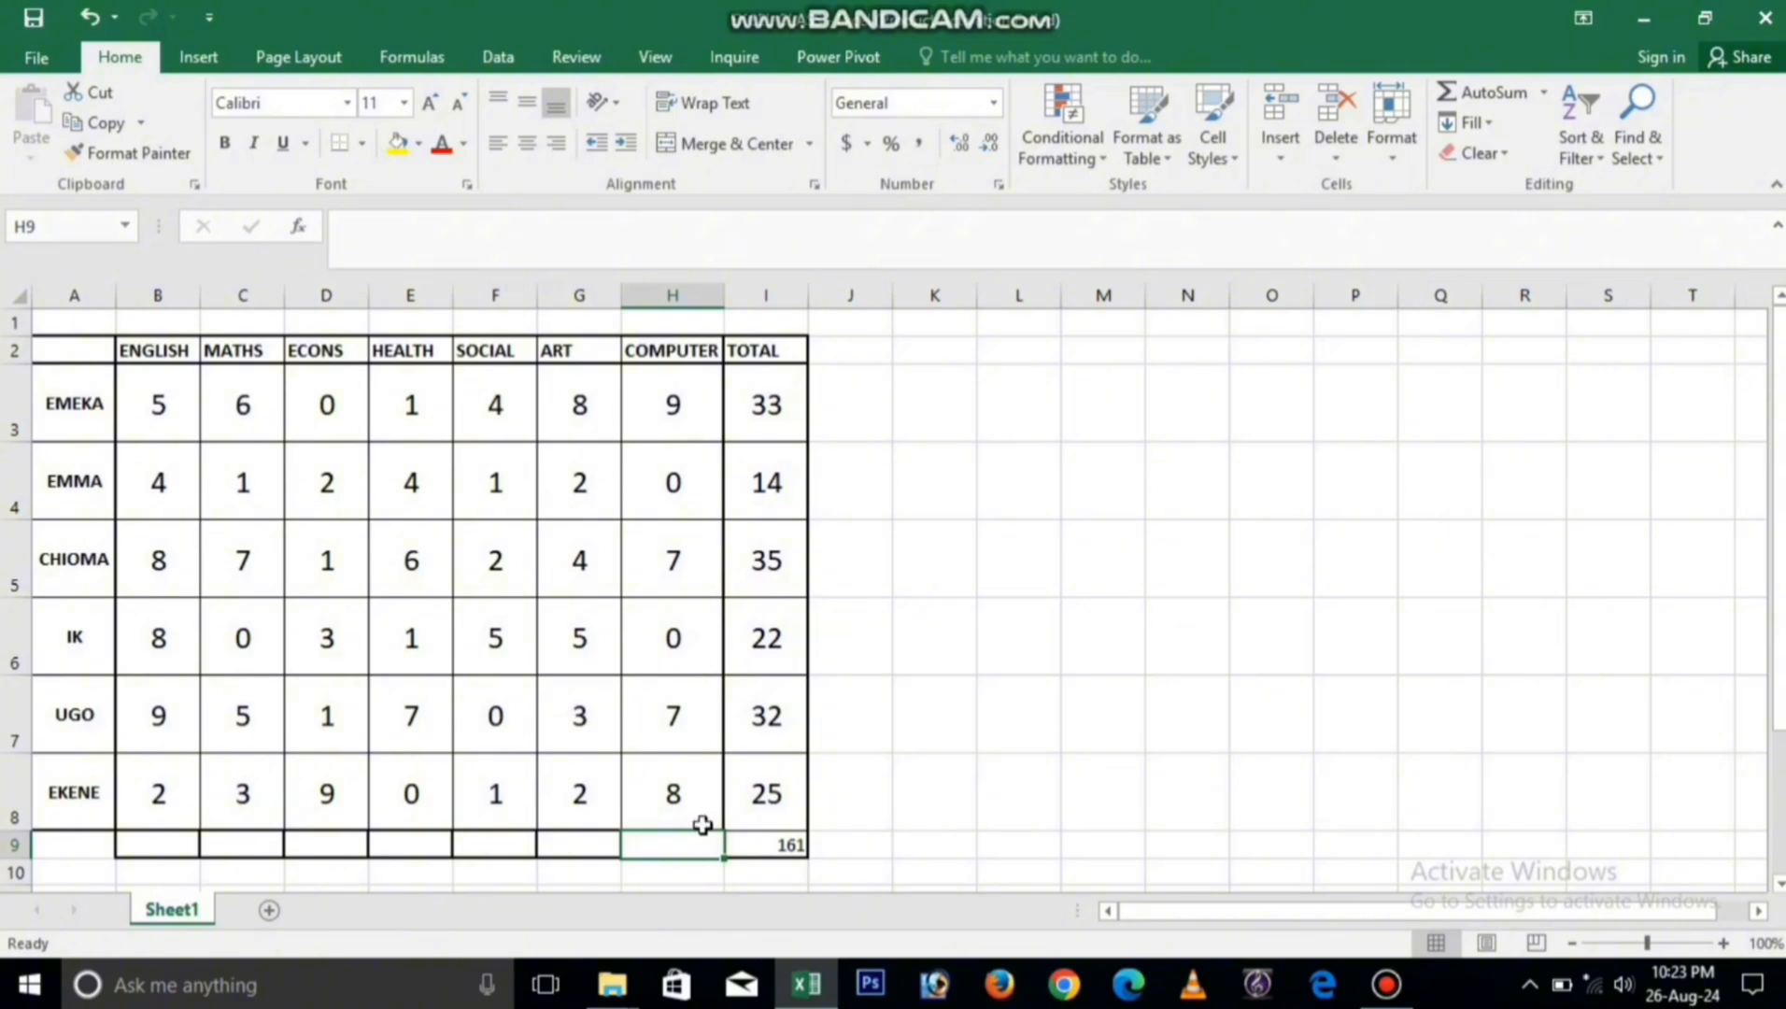
drag(673, 388, 638, 798)
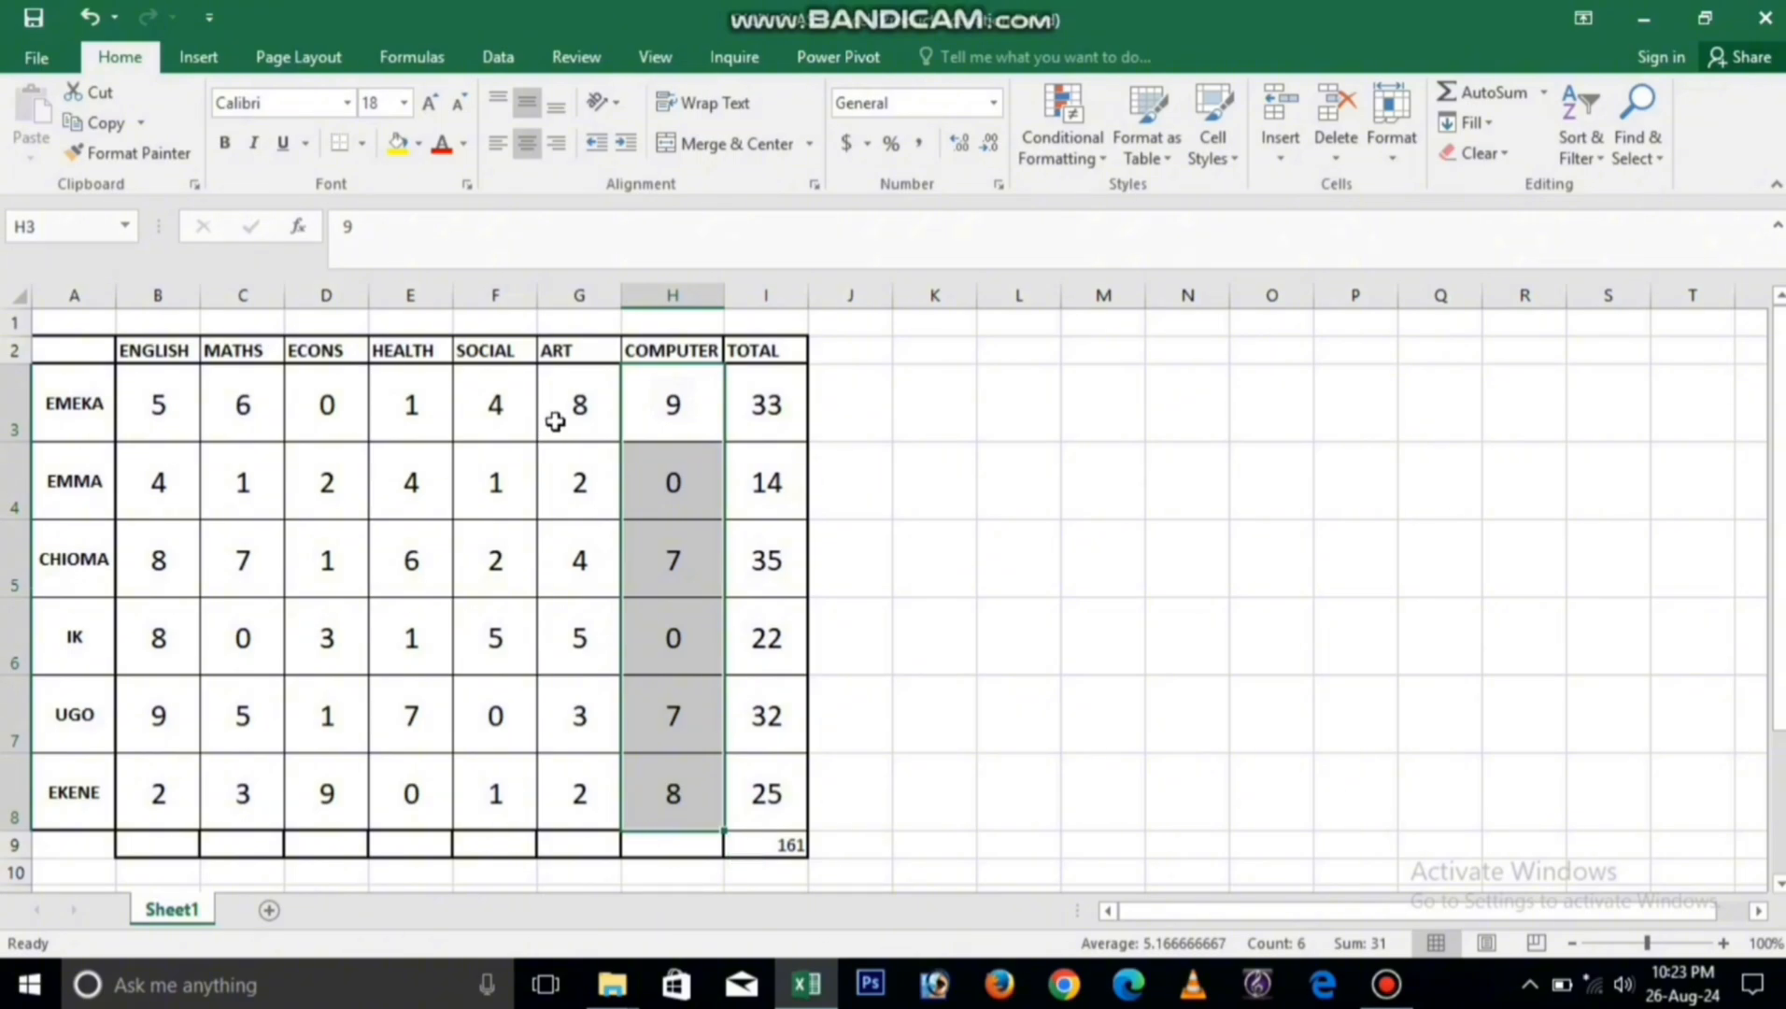
click(567, 408)
drag(571, 448, 560, 775)
click(710, 843)
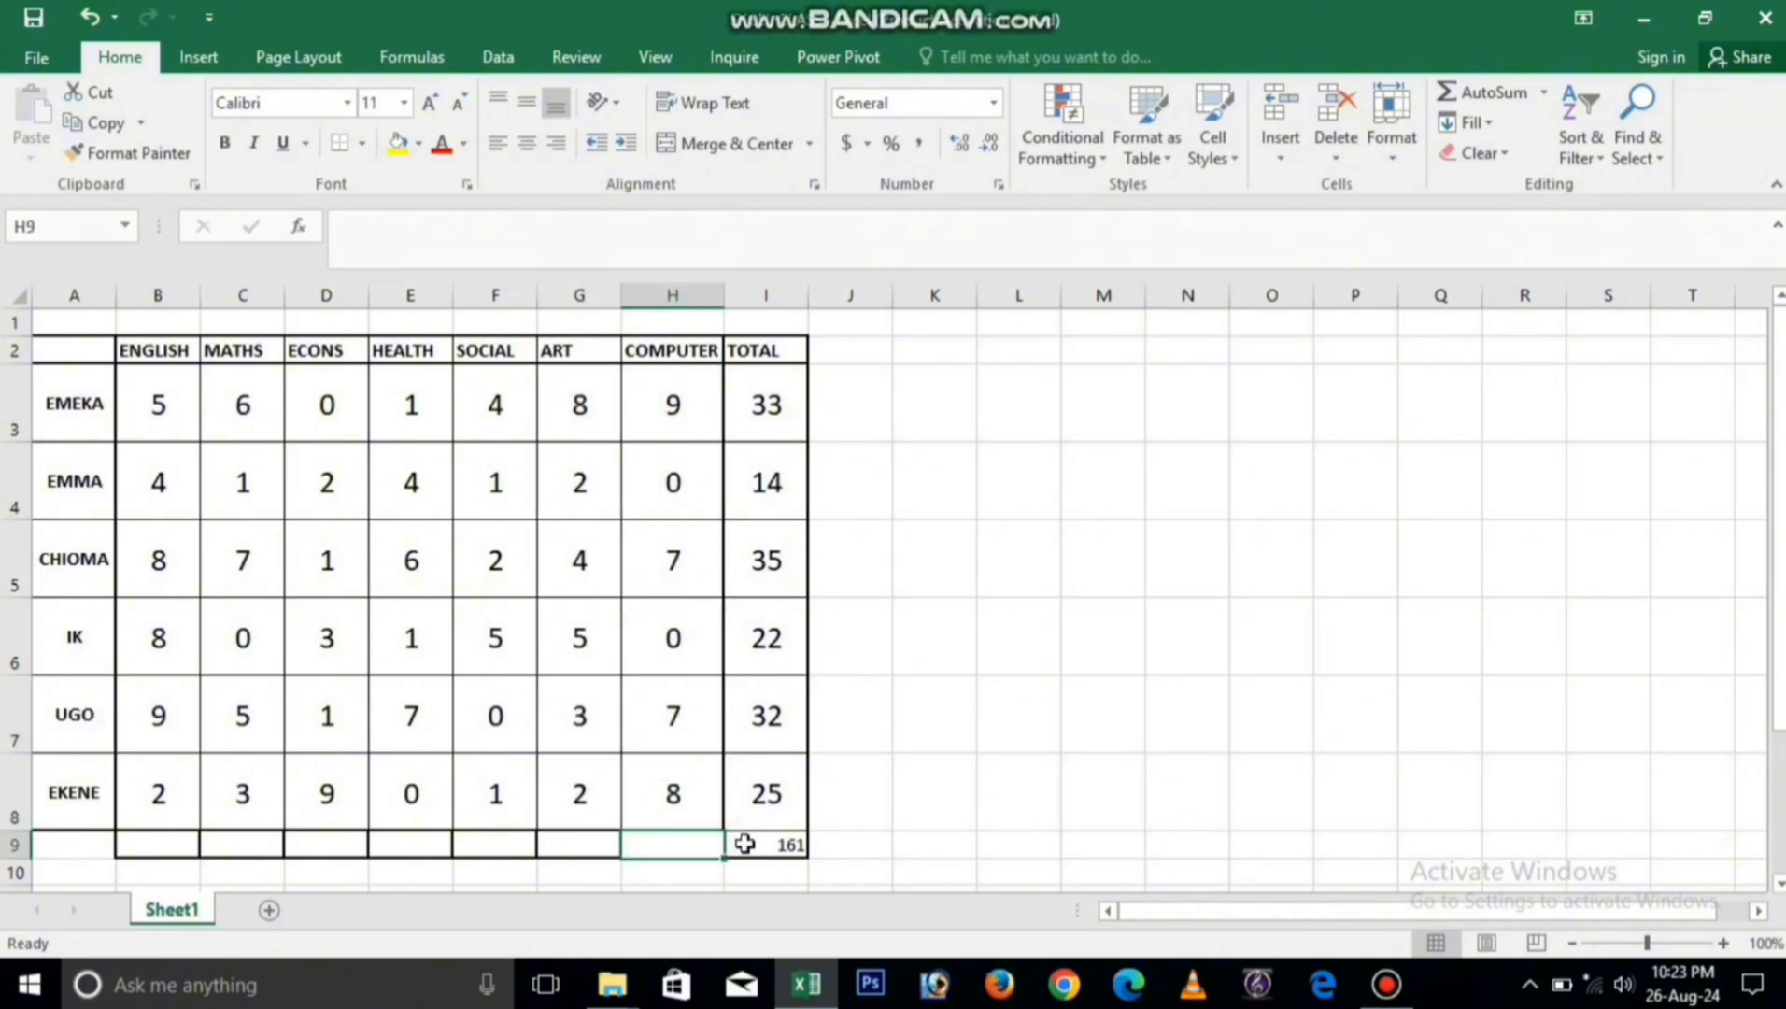
Step: Fill the I9 SUM formula leftward across row 9 to B9 to total every subject column
click(775, 845)
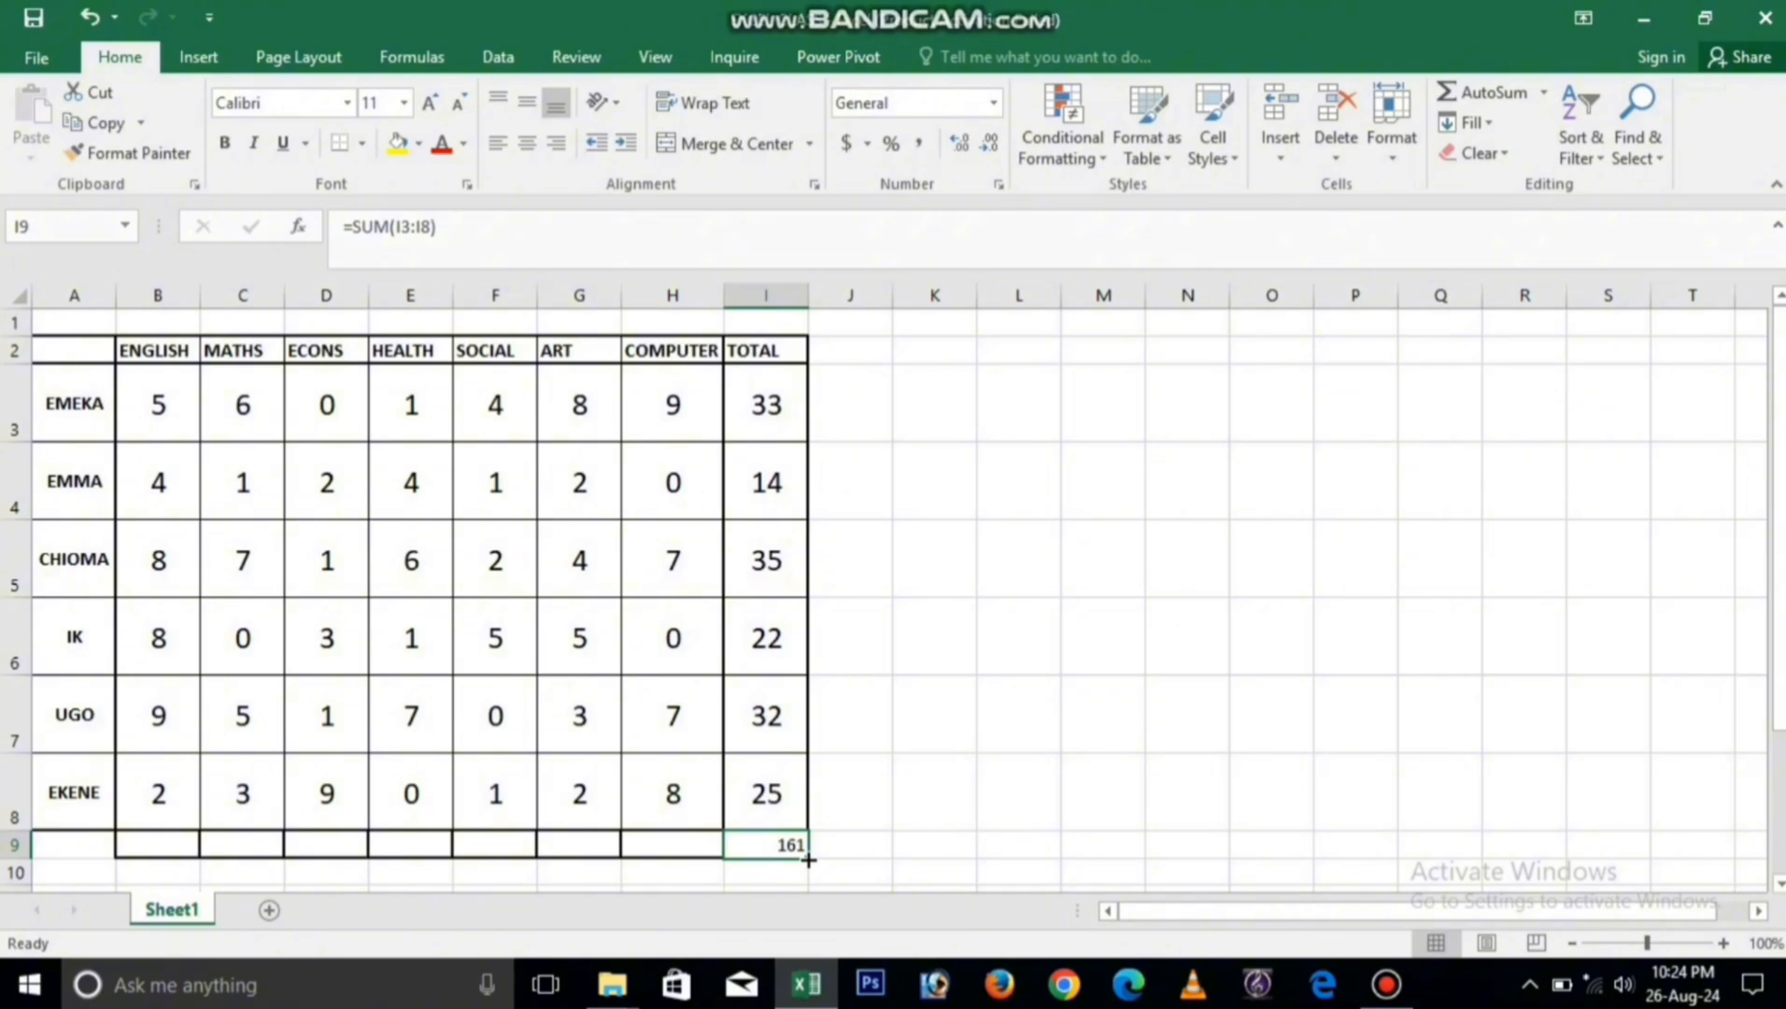
drag(808, 859, 147, 828)
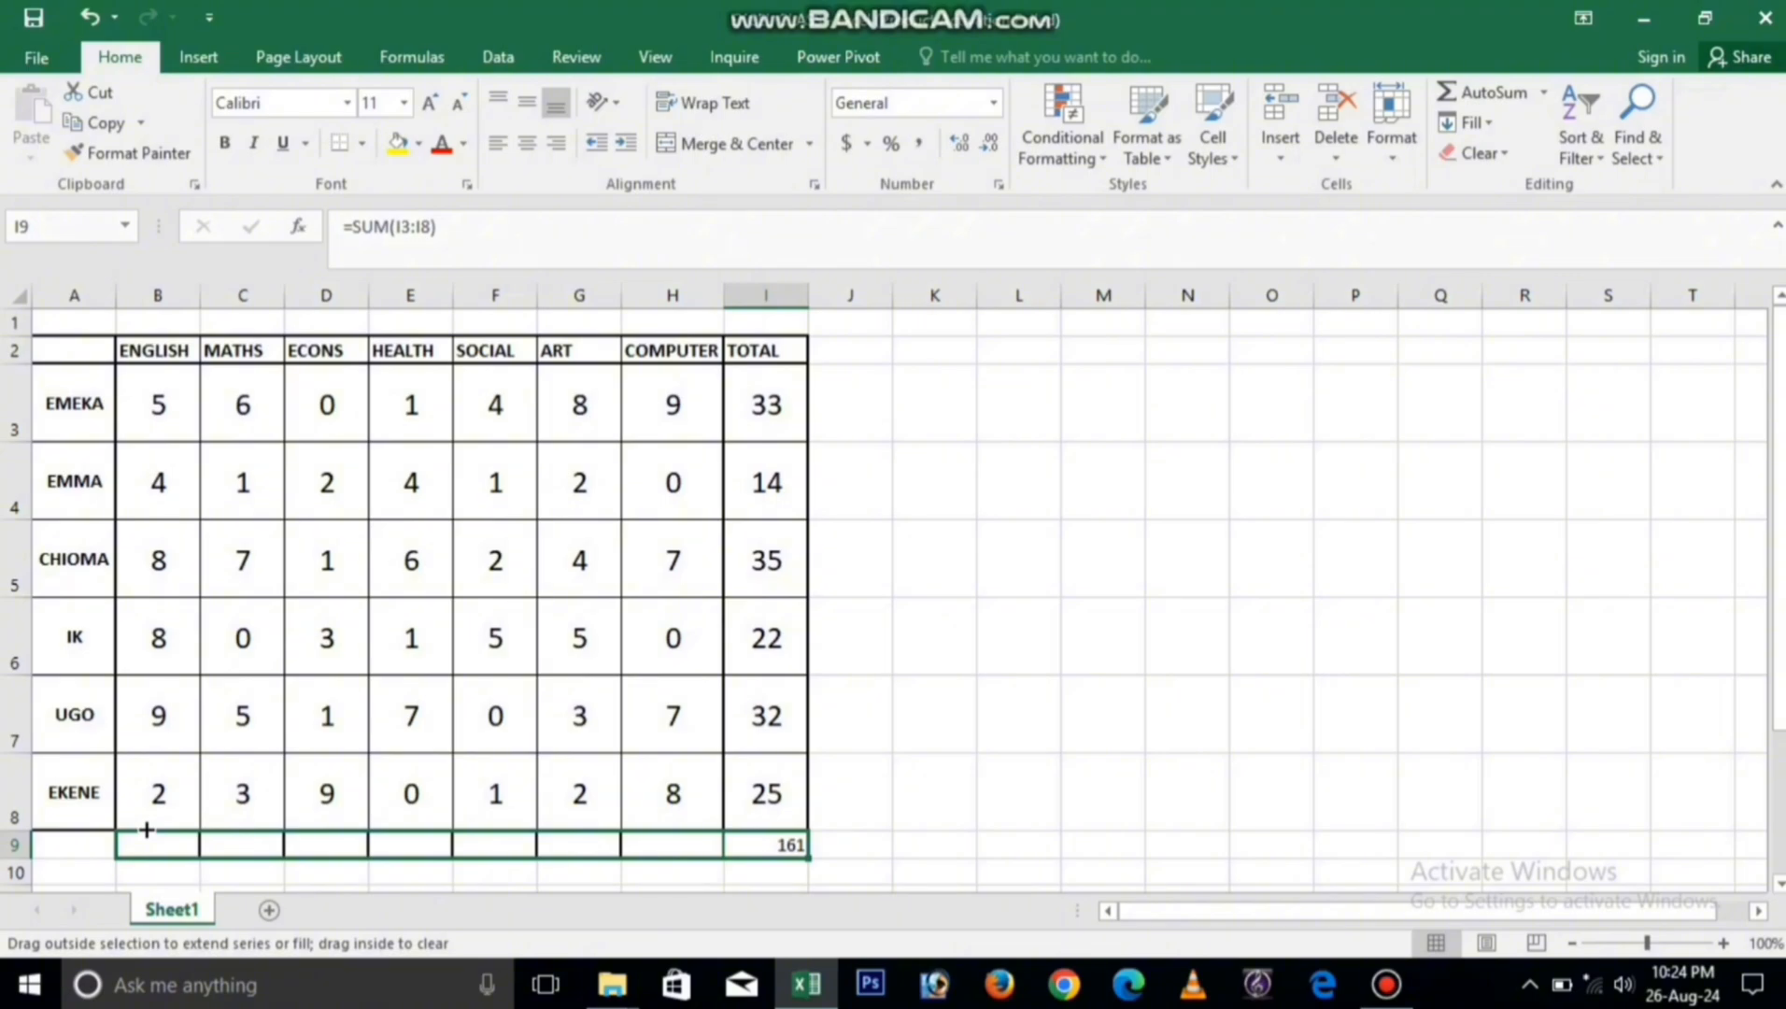
drag(147, 829, 145, 828)
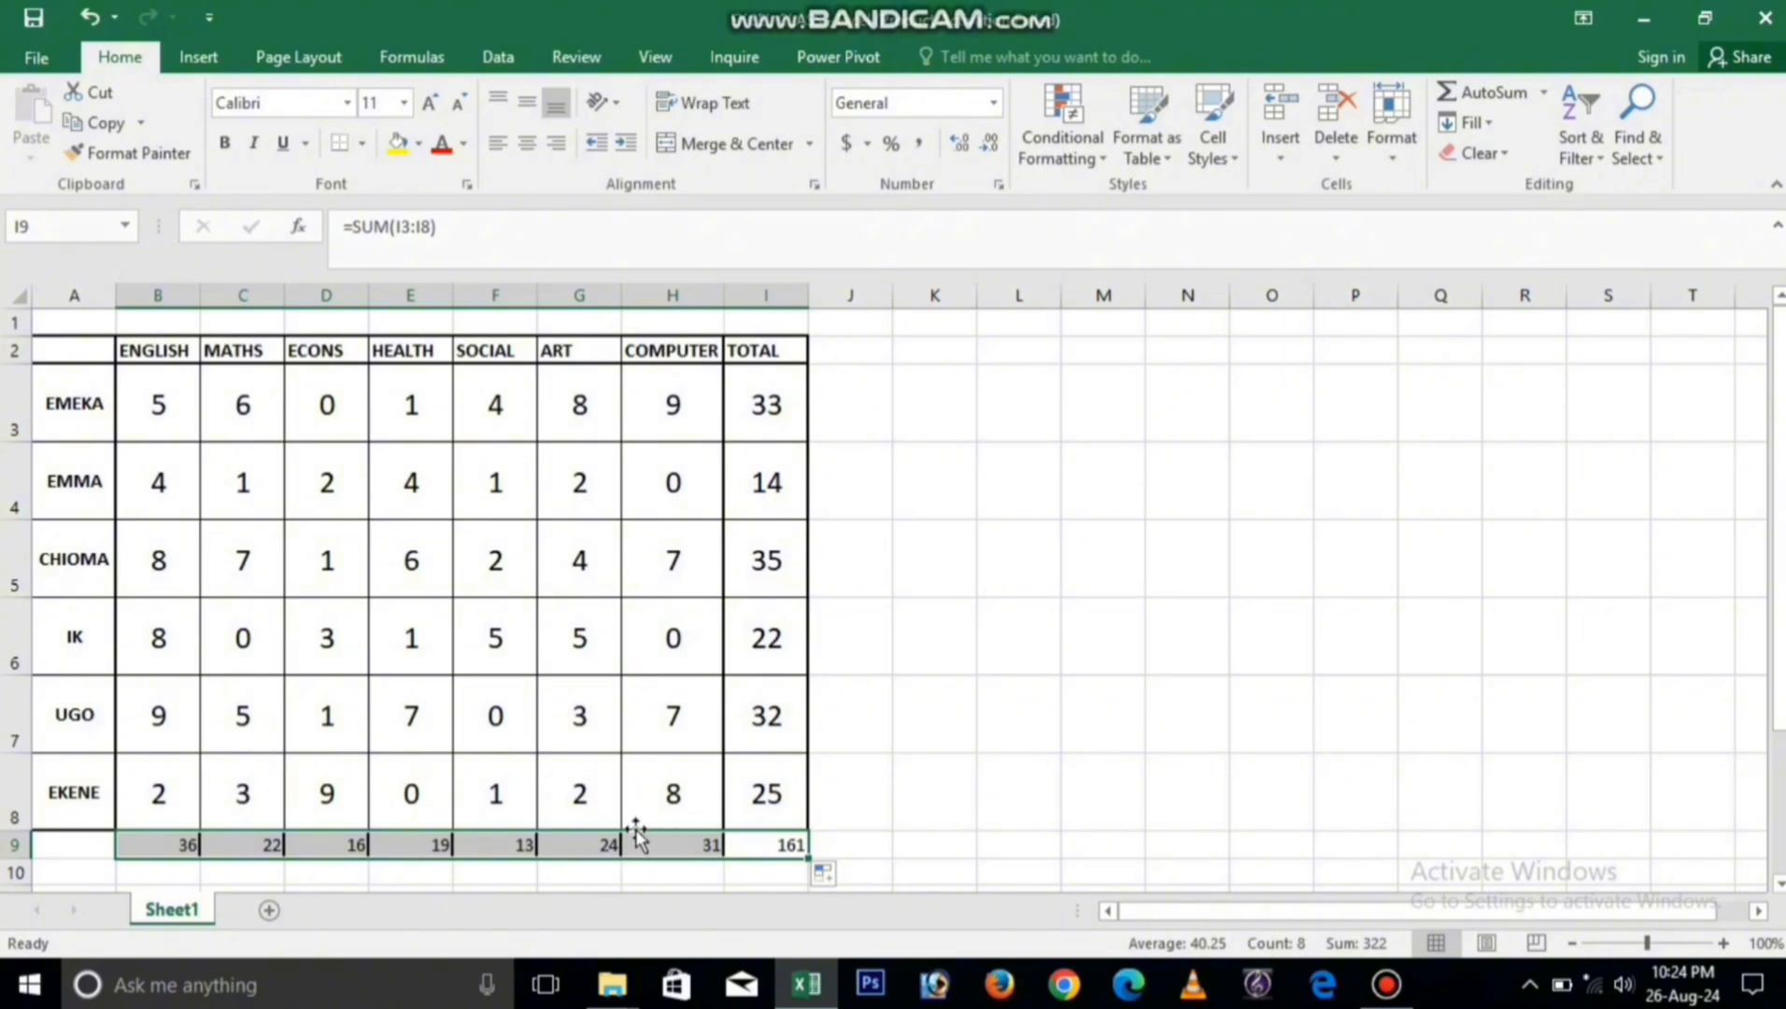
Step: Examine the B9 formula and each ENGLISH score cell it adds up
click(179, 845)
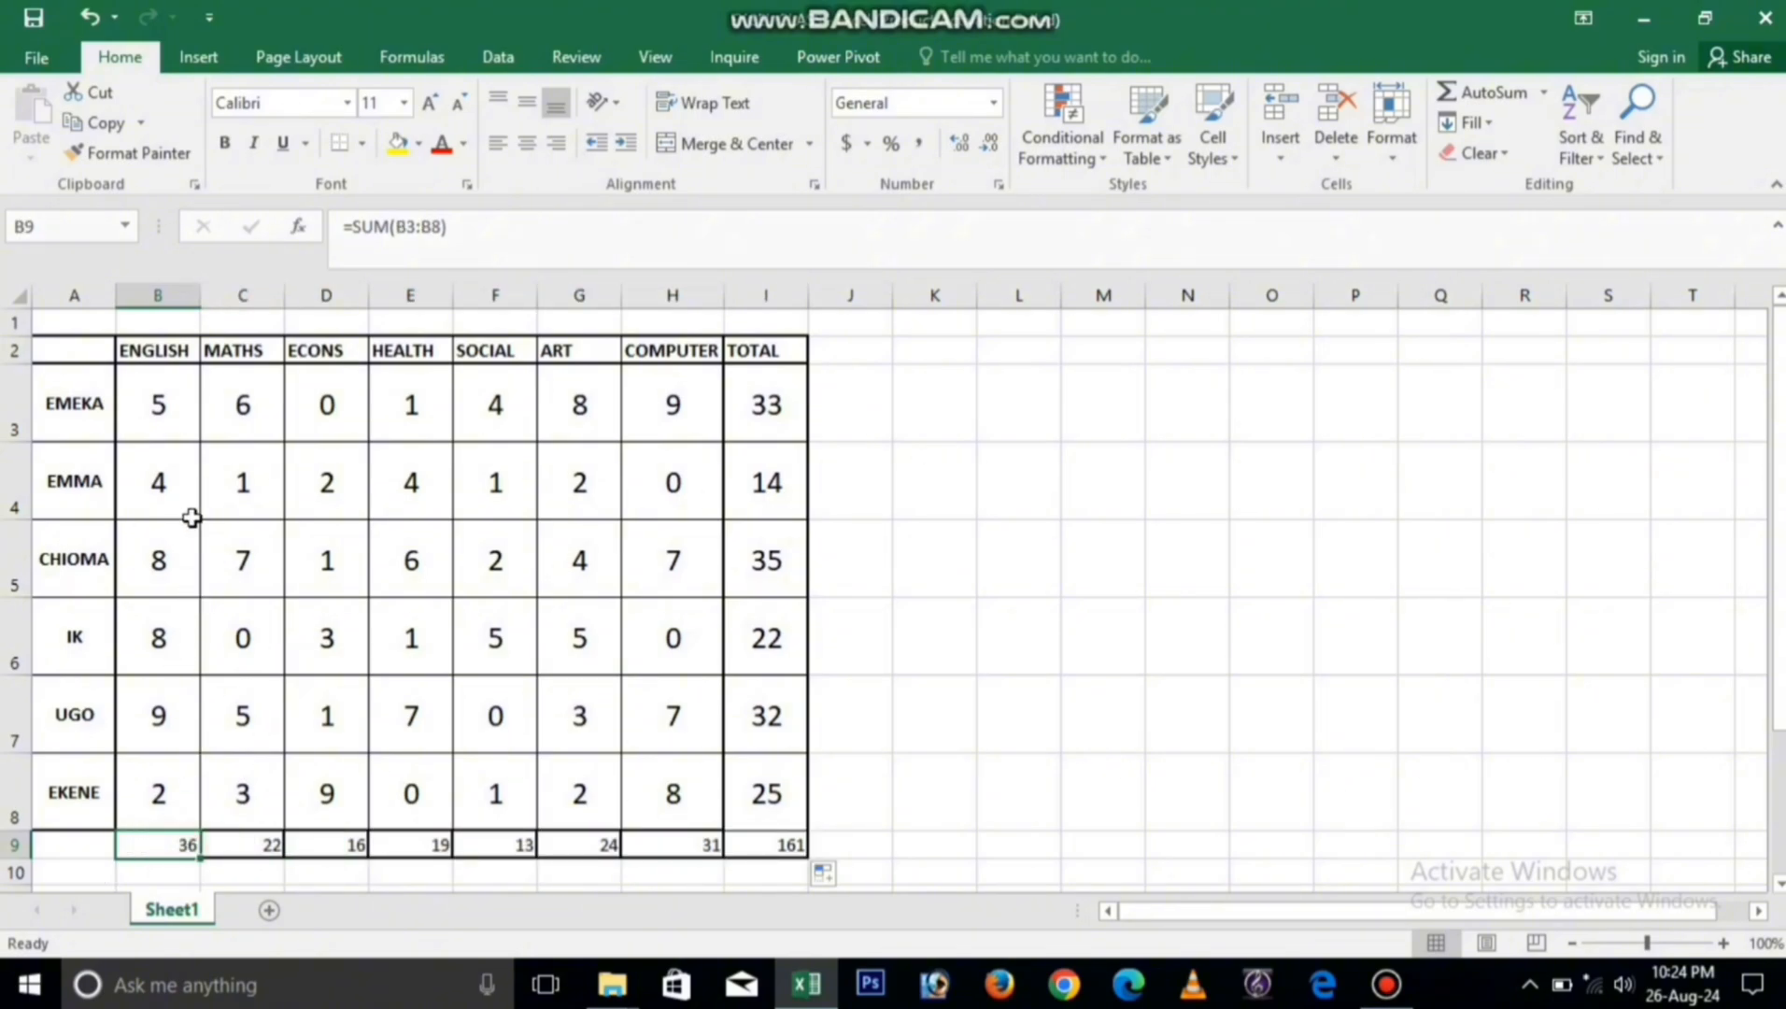
click(173, 402)
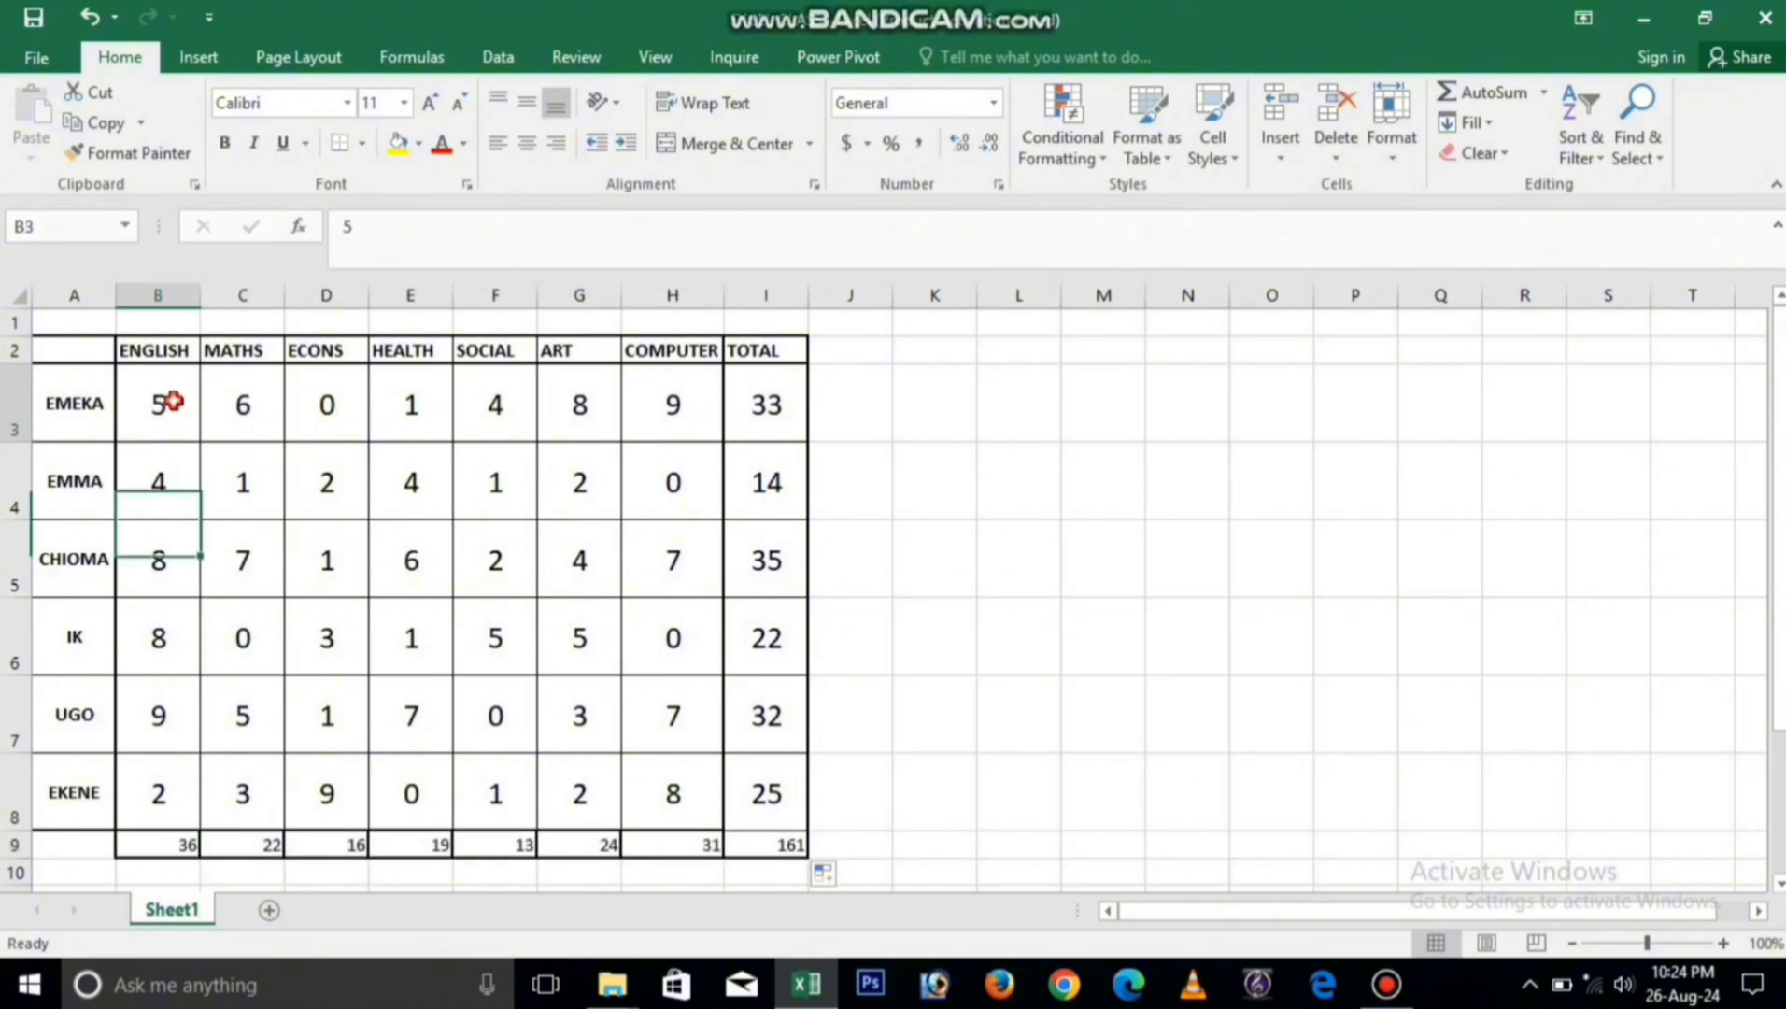
click(174, 483)
click(161, 564)
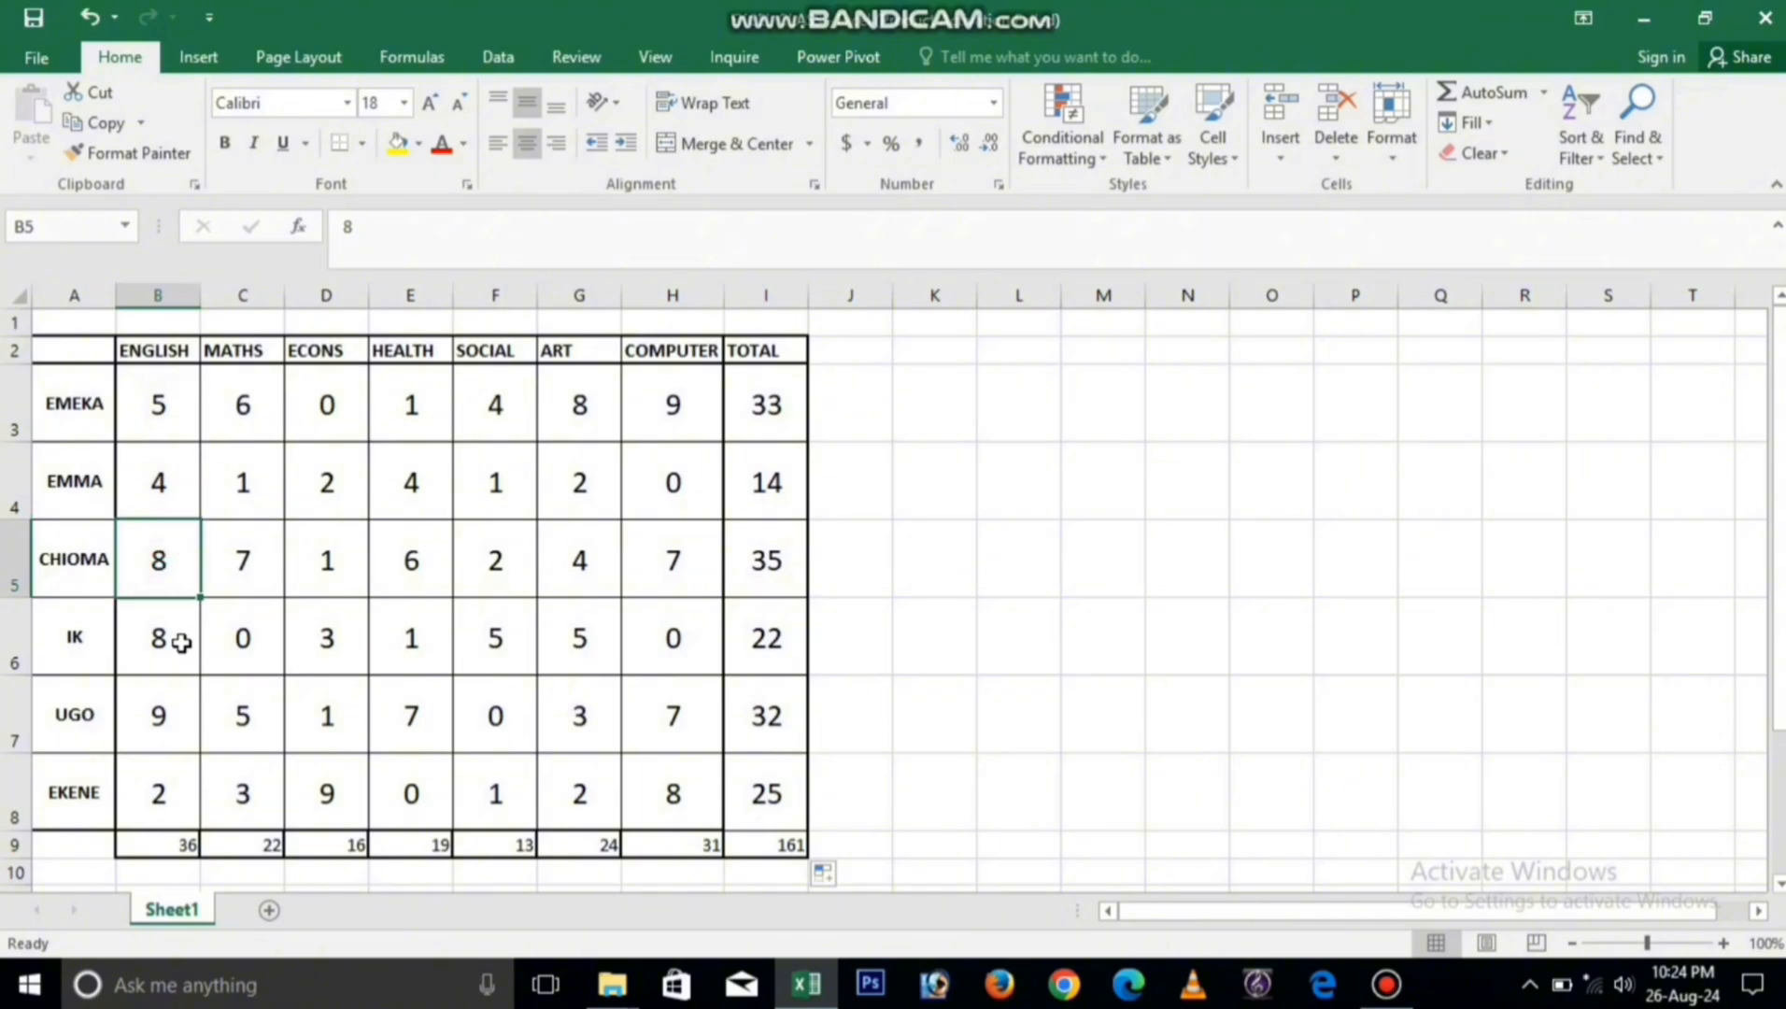
click(173, 638)
click(168, 721)
click(161, 794)
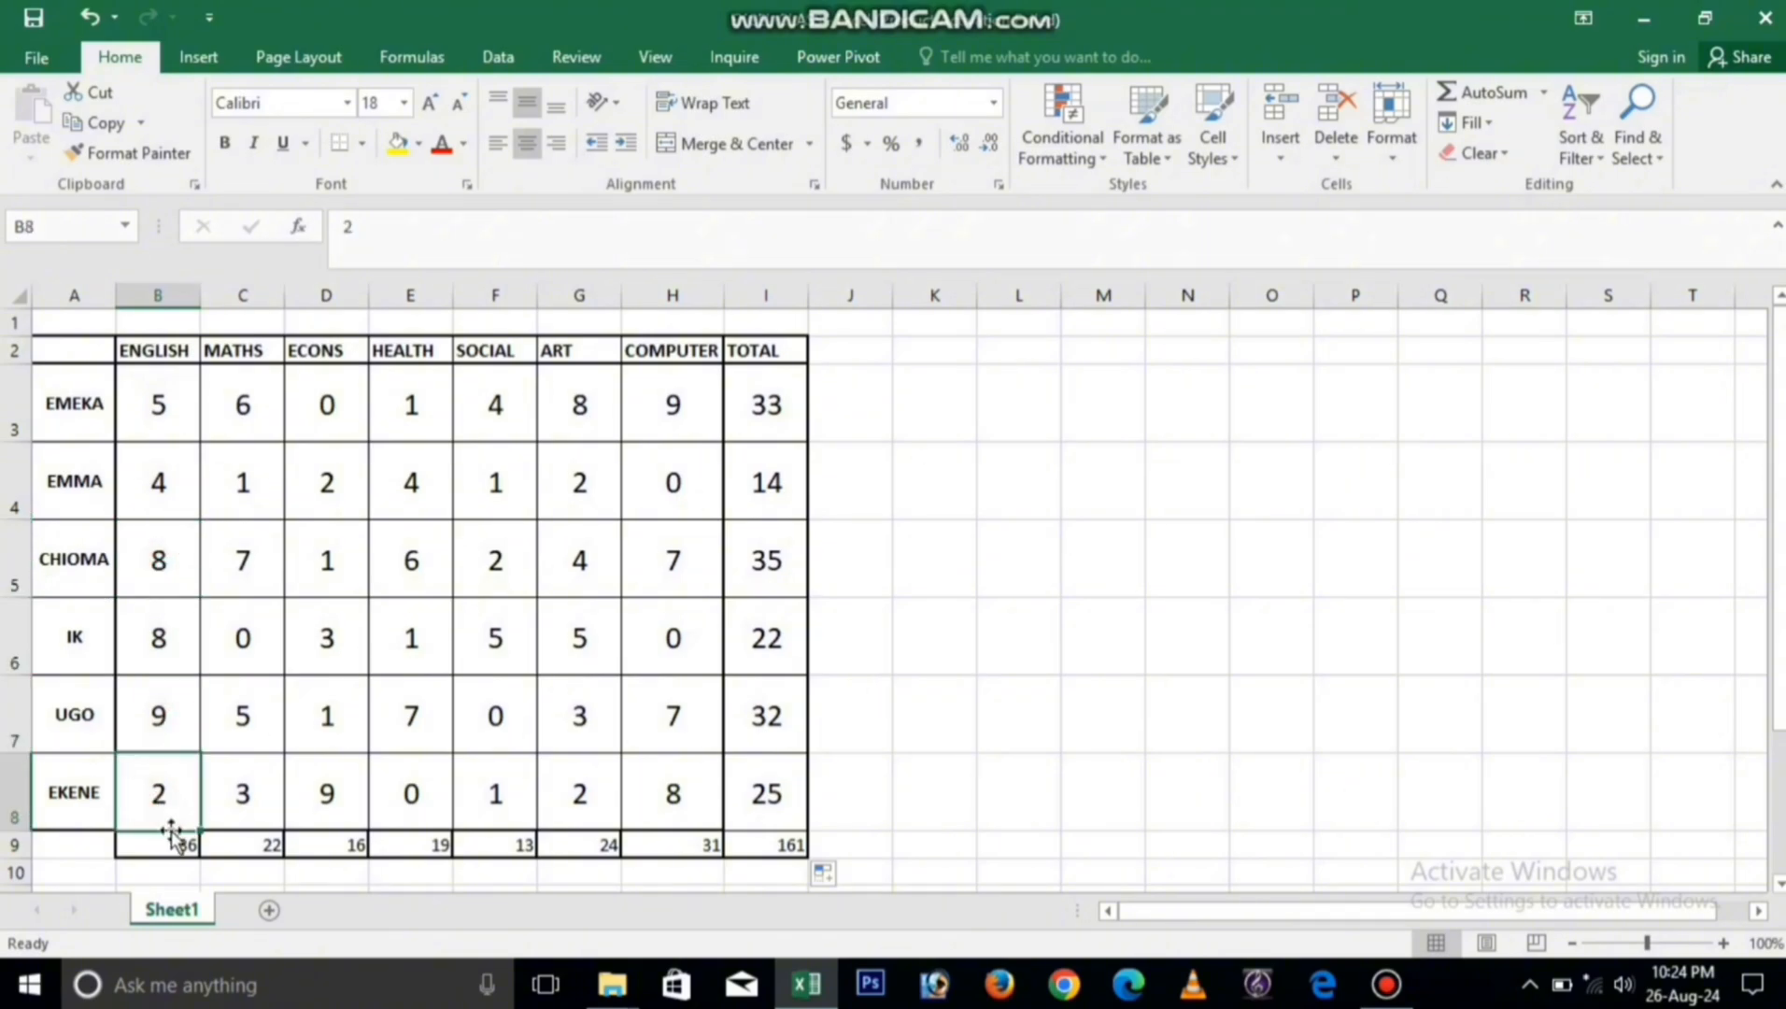
click(180, 846)
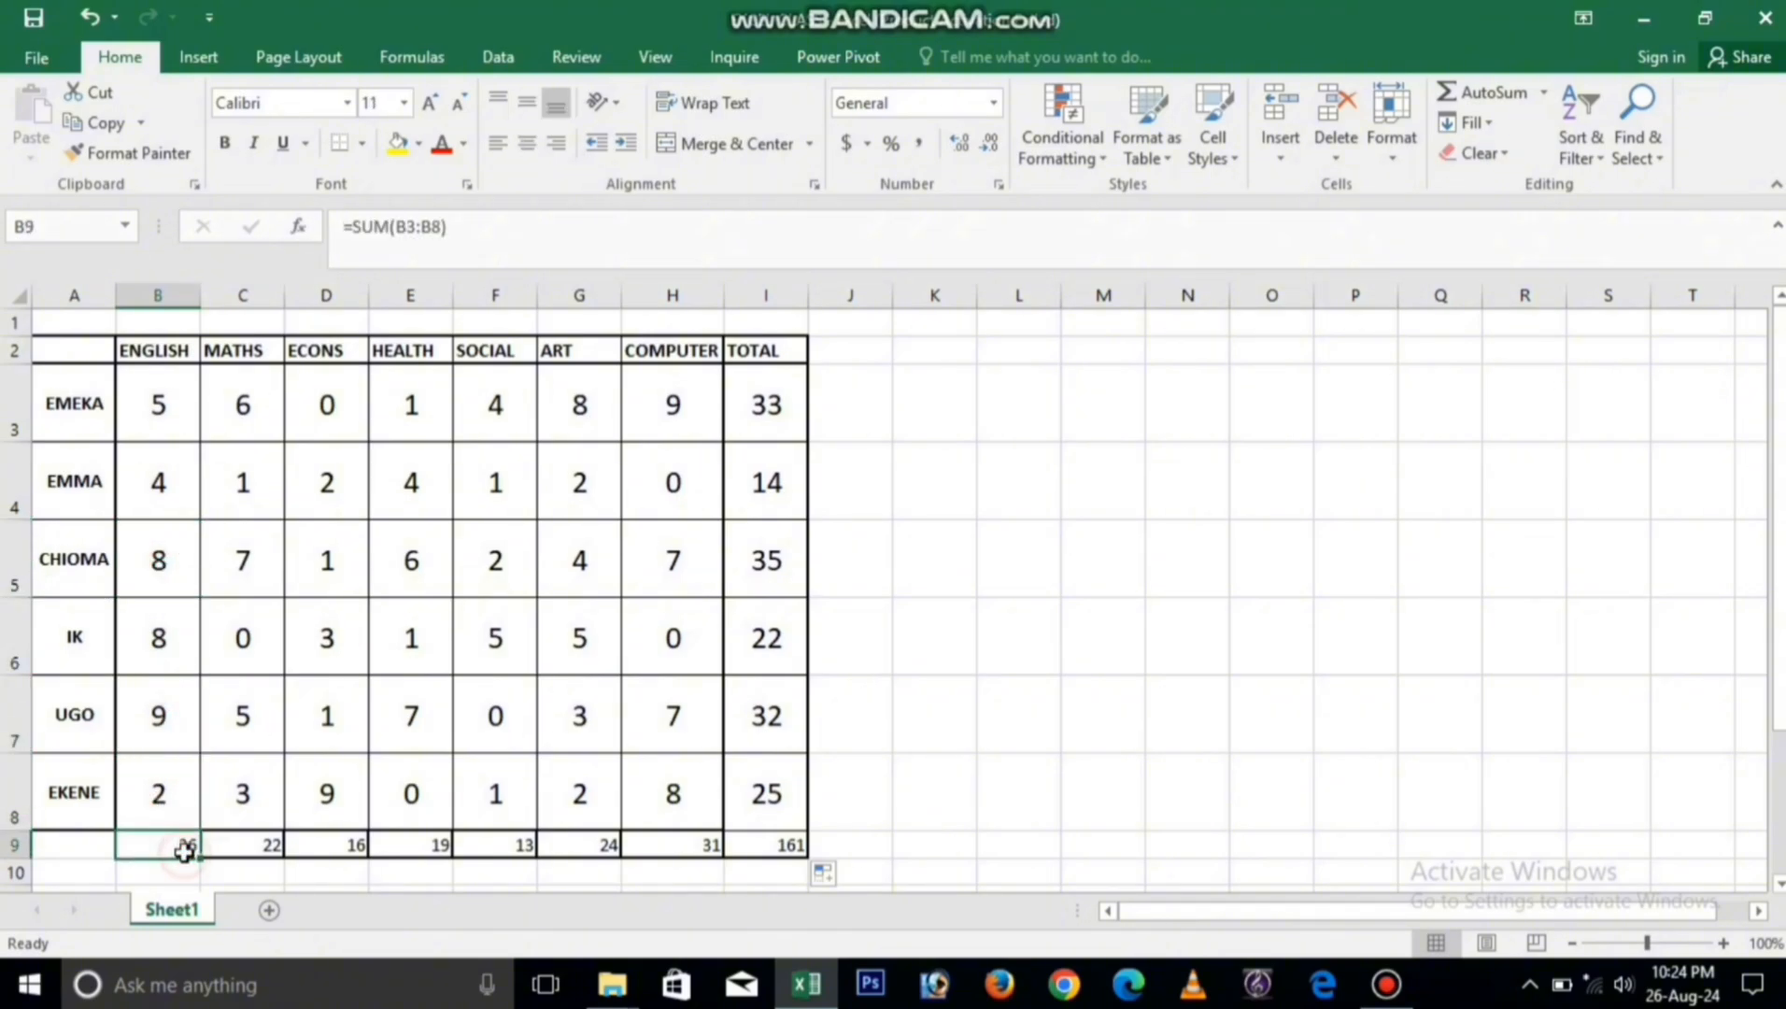